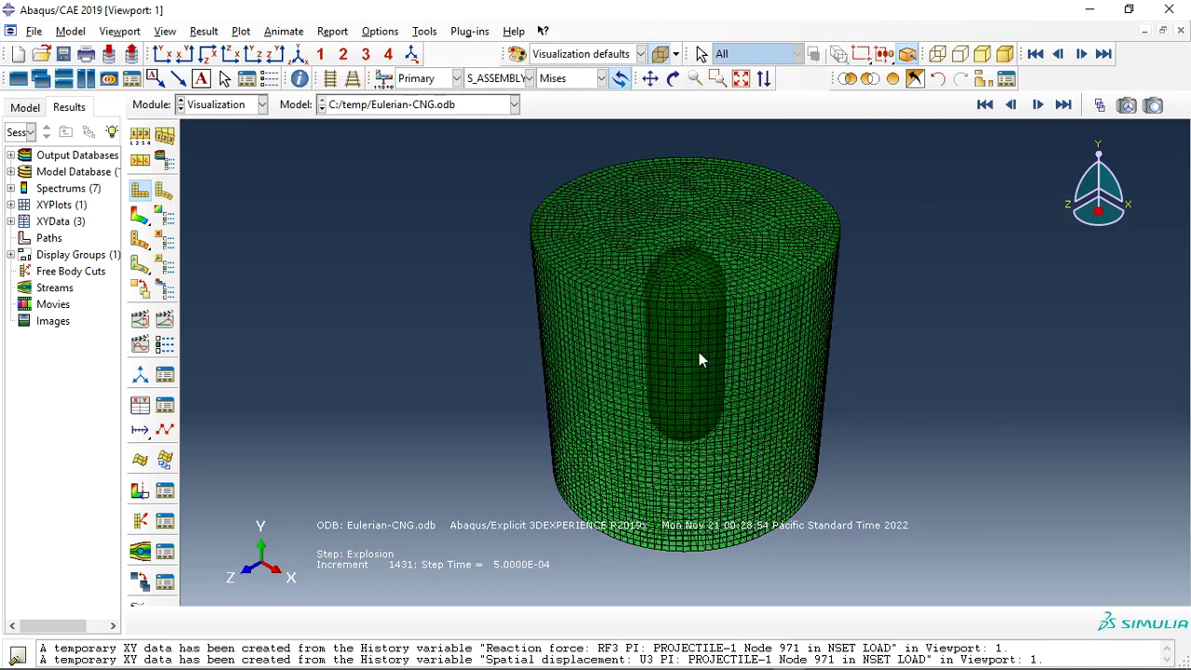
- Turn off translucency and replace the displayed model with only the VESSEL-1 part instance
left_click(620, 80)
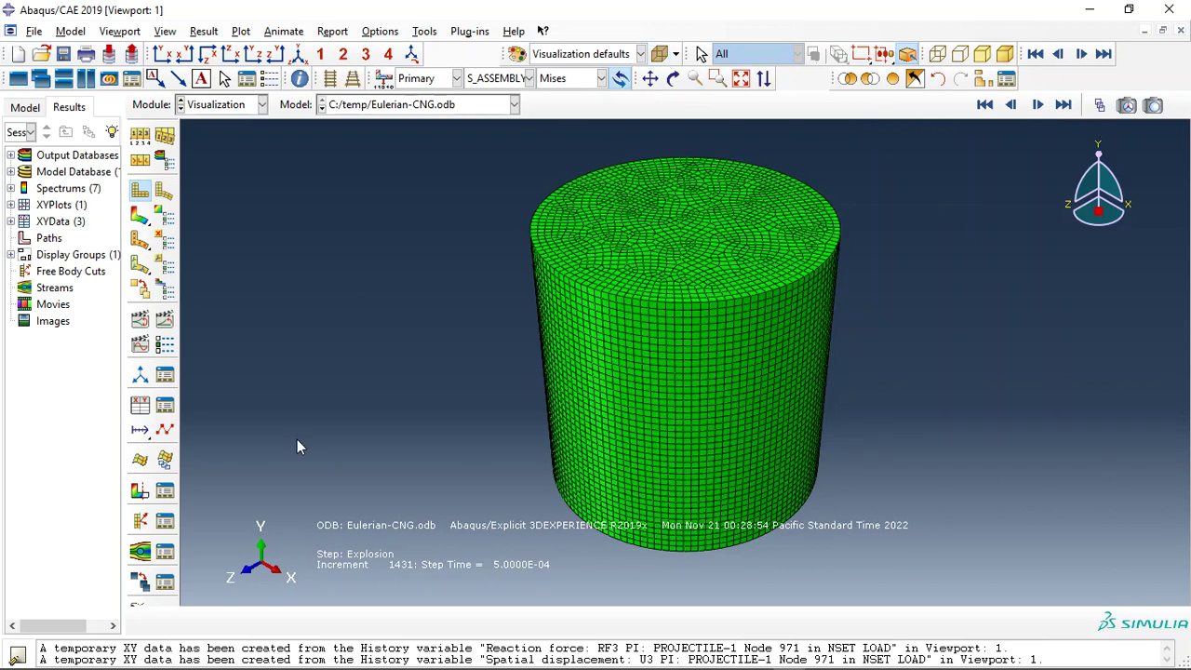
left_click(981, 80)
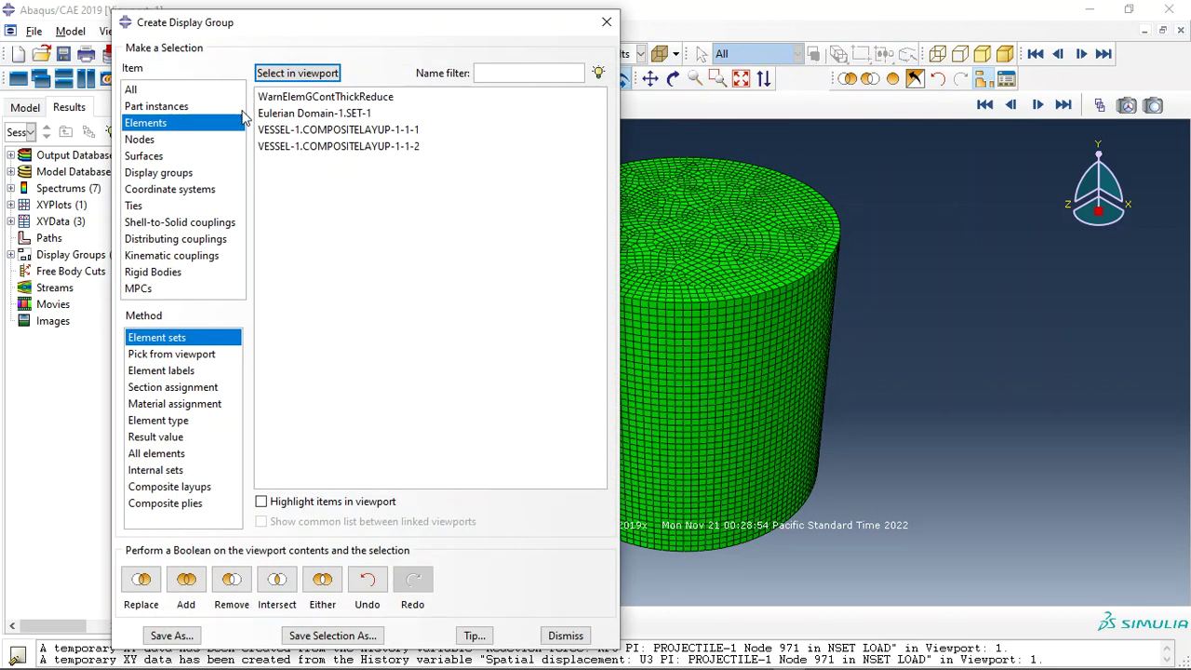
left_click(223, 106)
left_click(284, 113)
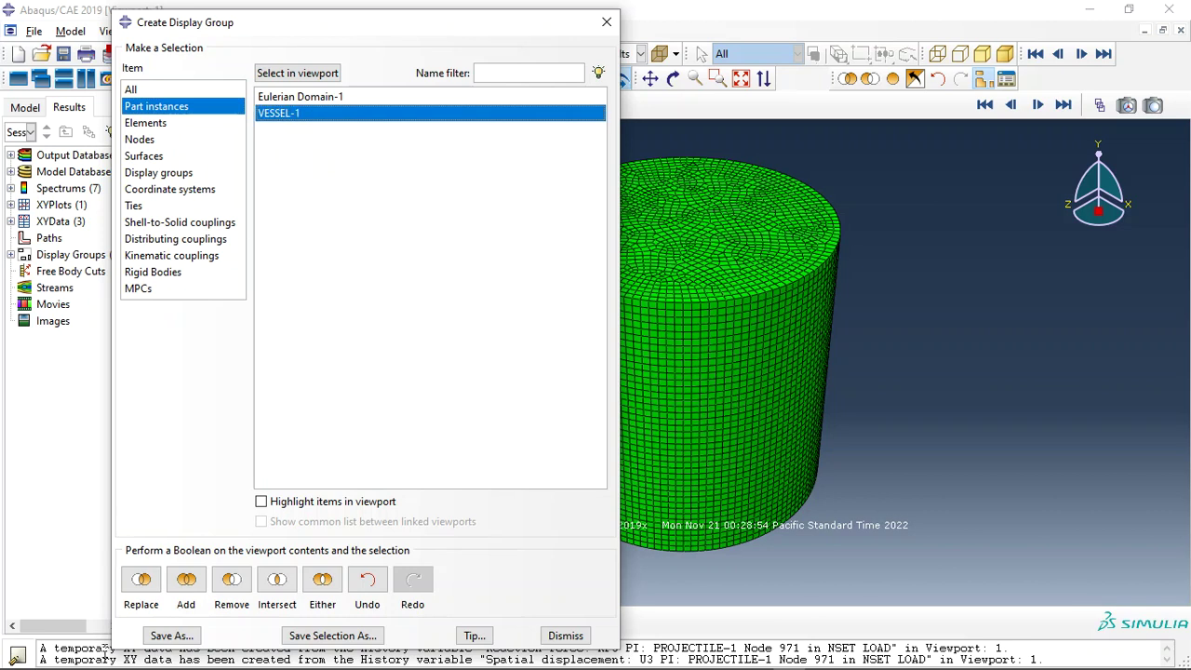
left_click(141, 579)
left_click(606, 22)
- Plot the HSNFCCRT contour on the deformed vessel, orient the vessel lengthwise and animate its time history
left_click(504, 79)
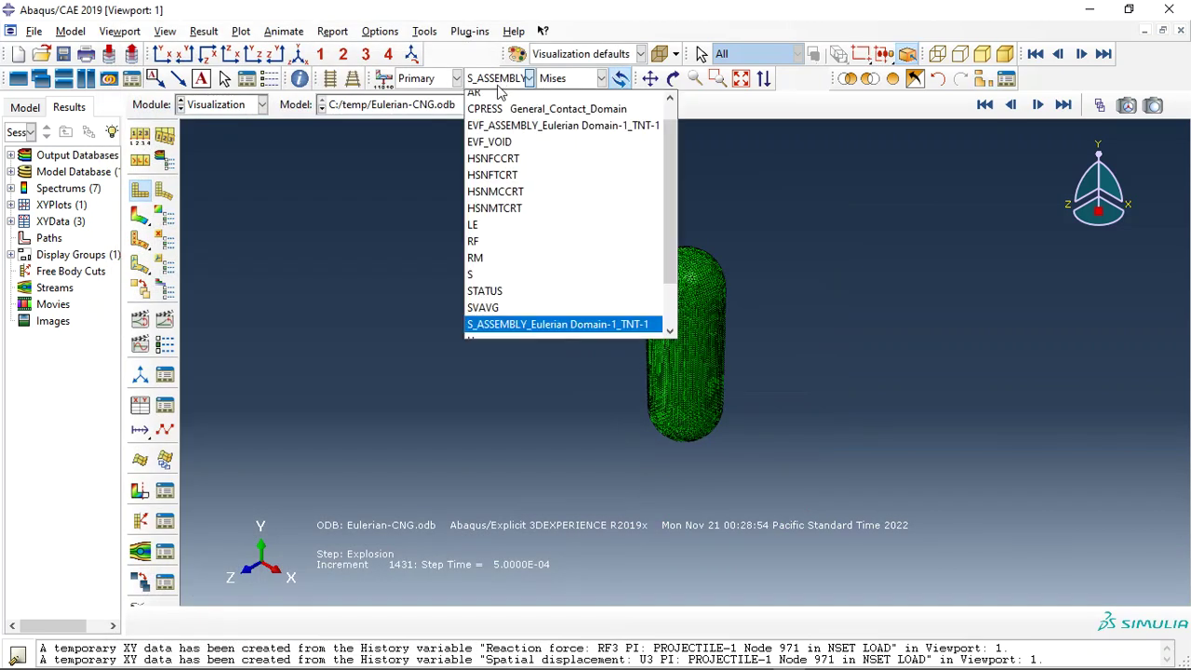
left_click(495, 158)
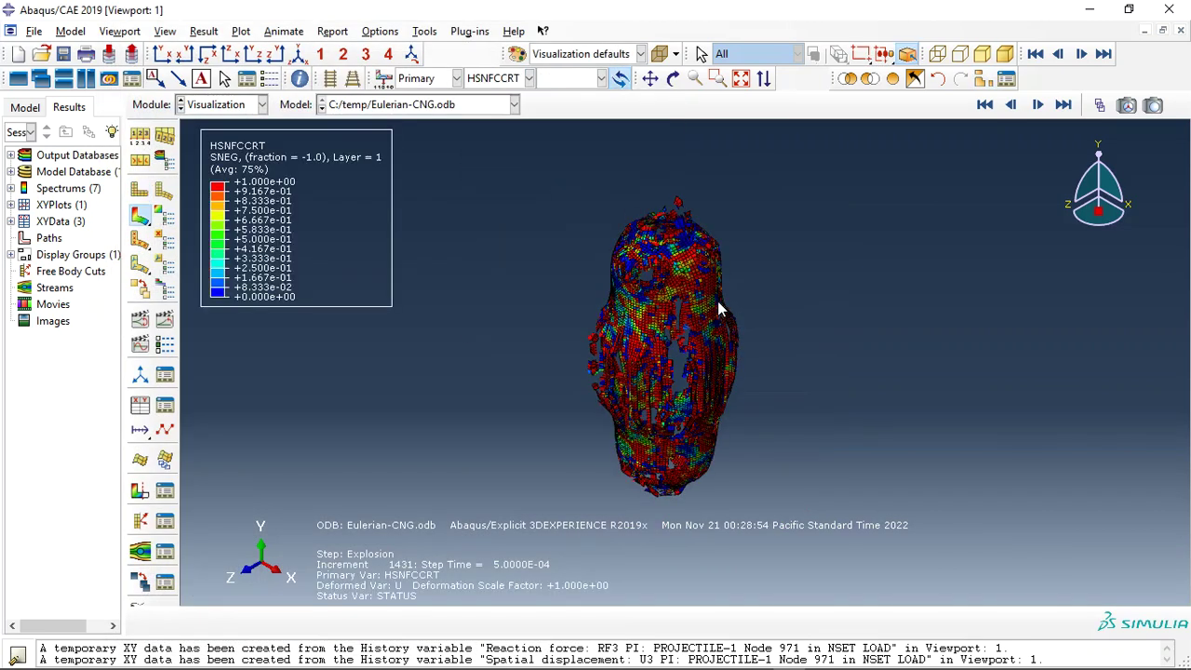
left_click(674, 79)
left_click_drag(669, 372, 624, 347)
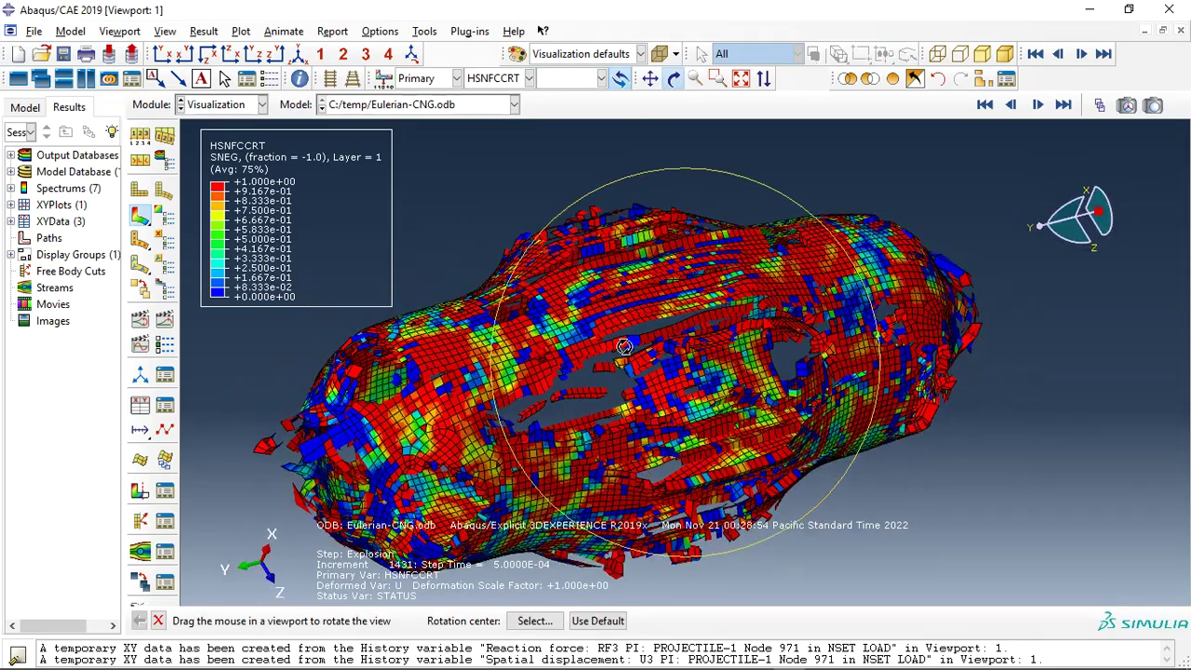
left_click_drag(700, 280, 433, 438)
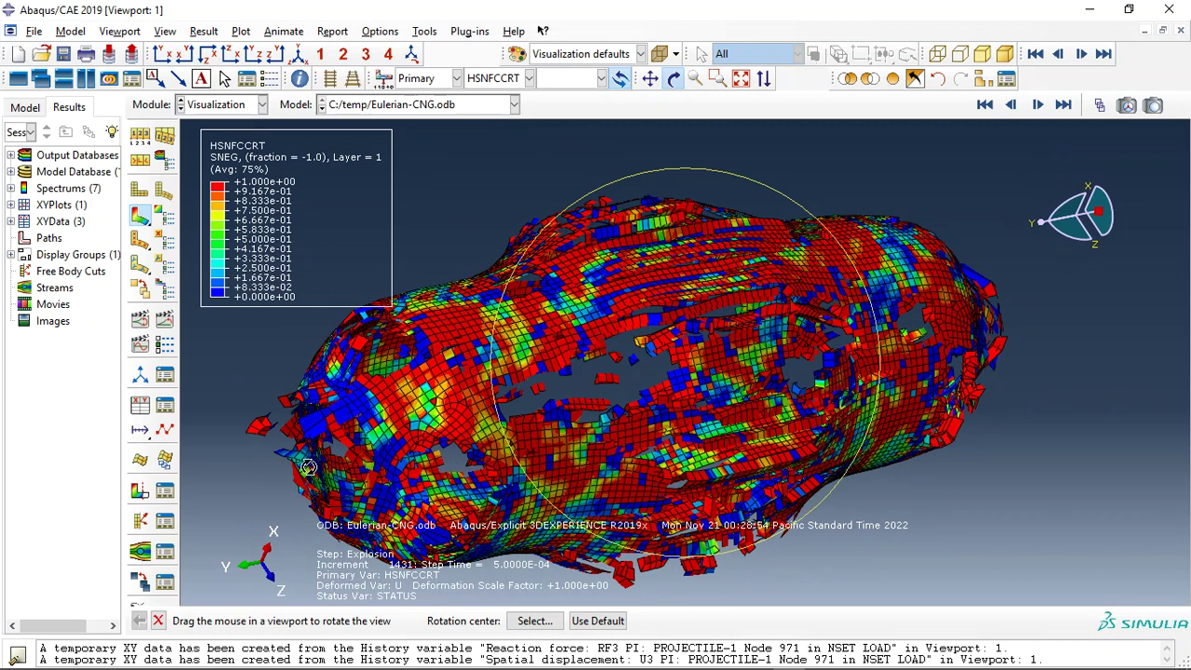
key("Escape")
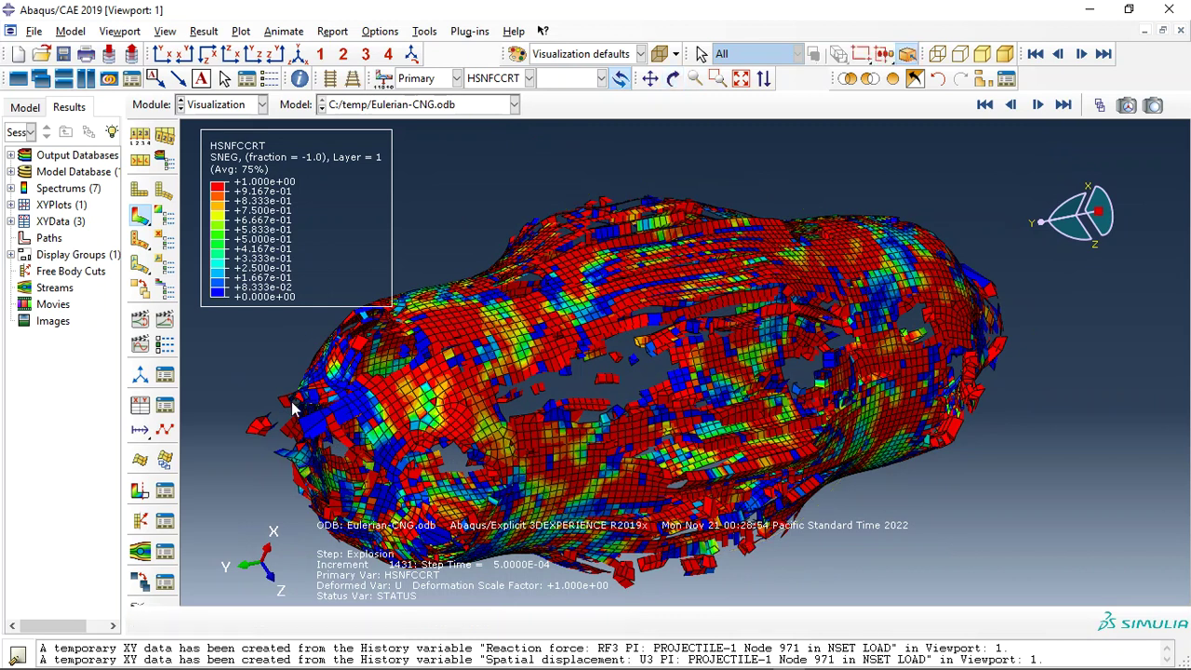
left_click(165, 318)
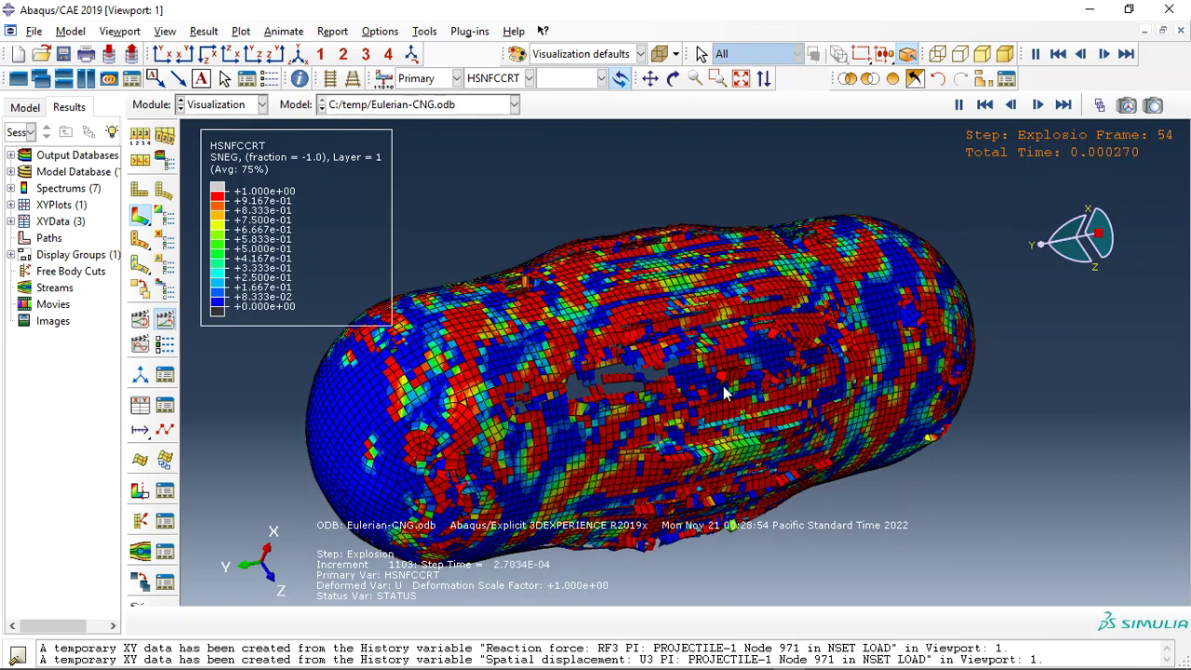
- Review the animated vessel with the HSNFTCRT, HSNMCCRT and HSNMTCRT damage contours in turn, and stop the animation
left_click(510, 78)
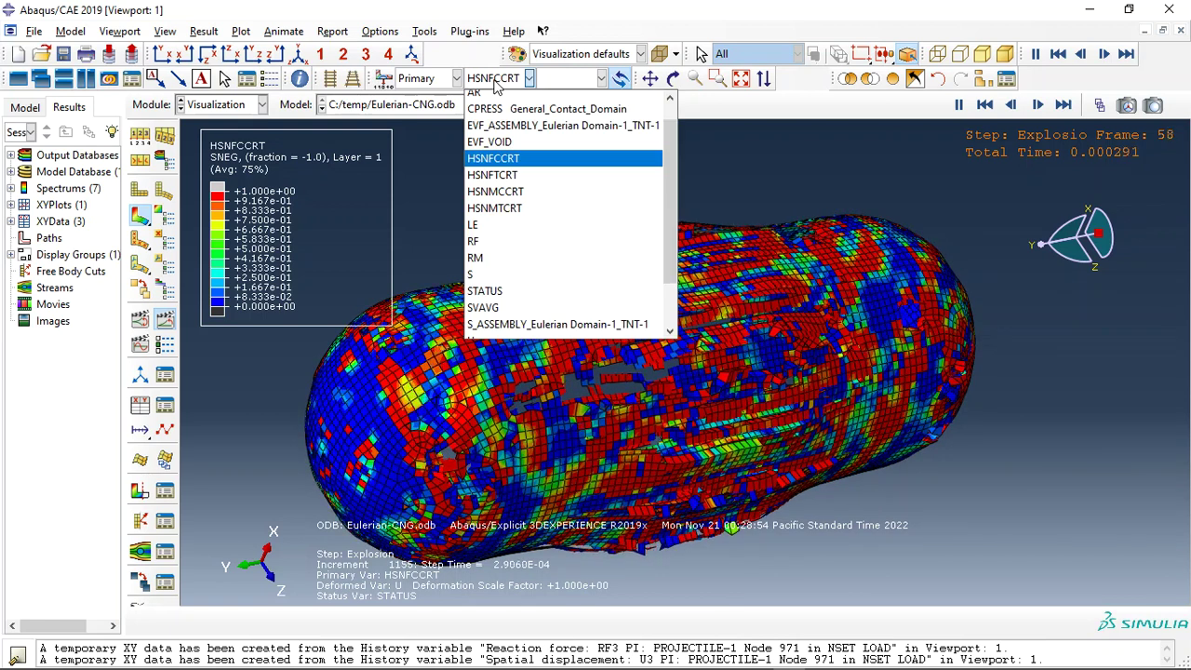
left_click(510, 175)
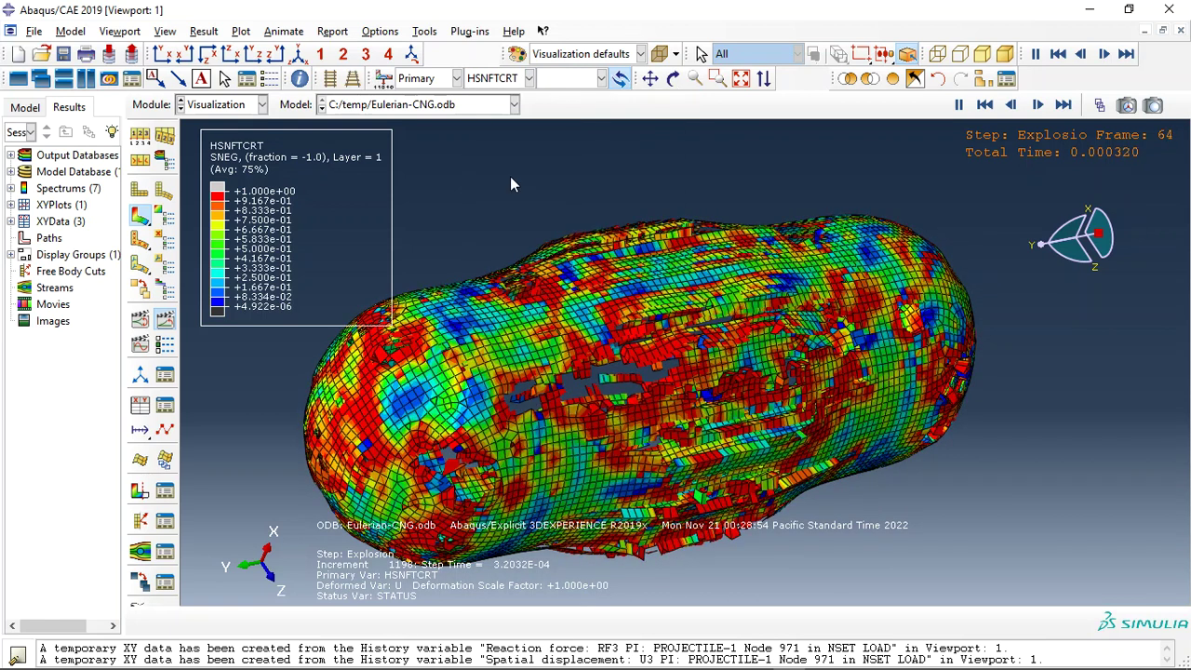
left_click(529, 80)
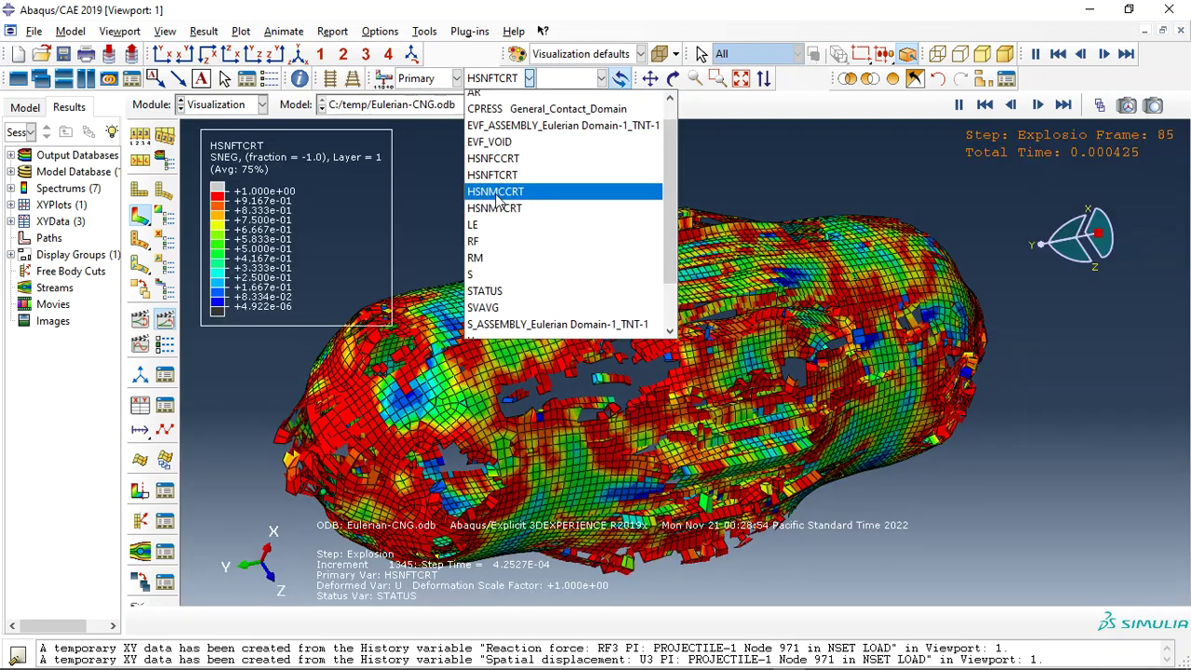
left_click(495, 194)
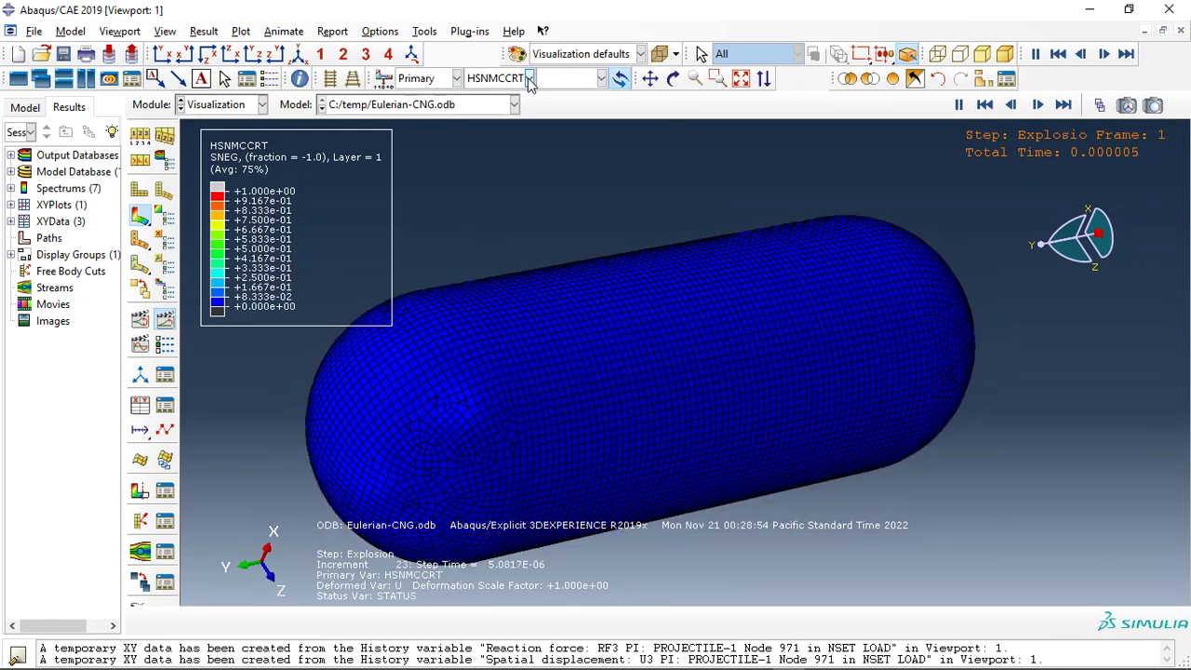
left_click(528, 79)
left_click(498, 208)
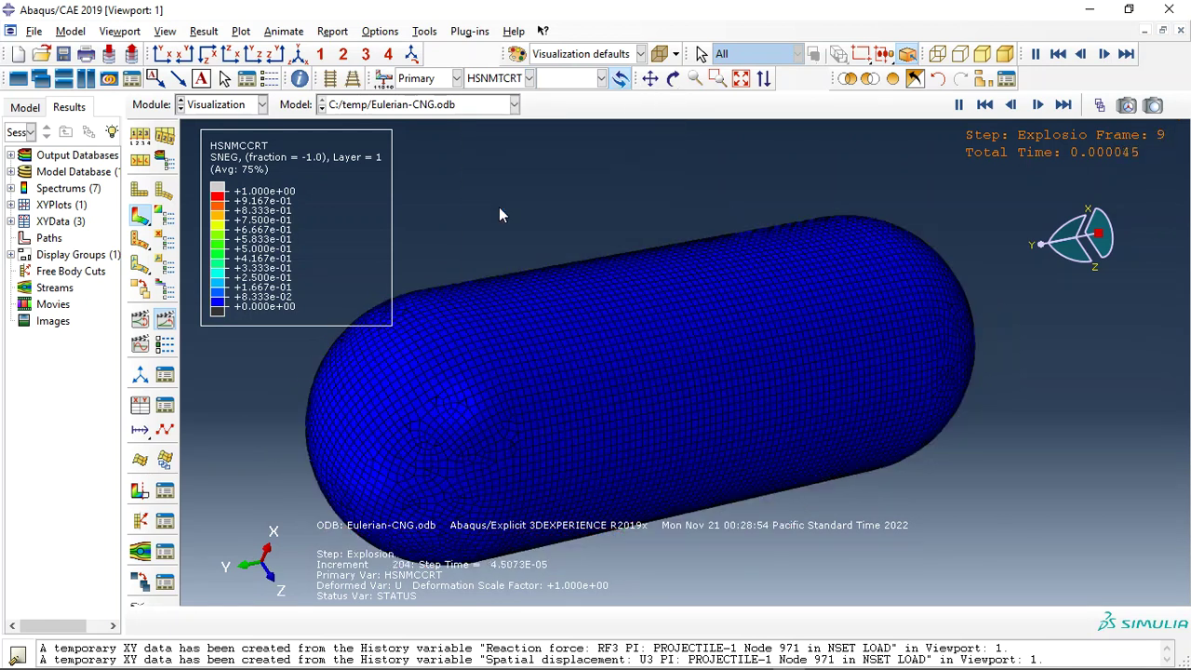
left_click(1064, 105)
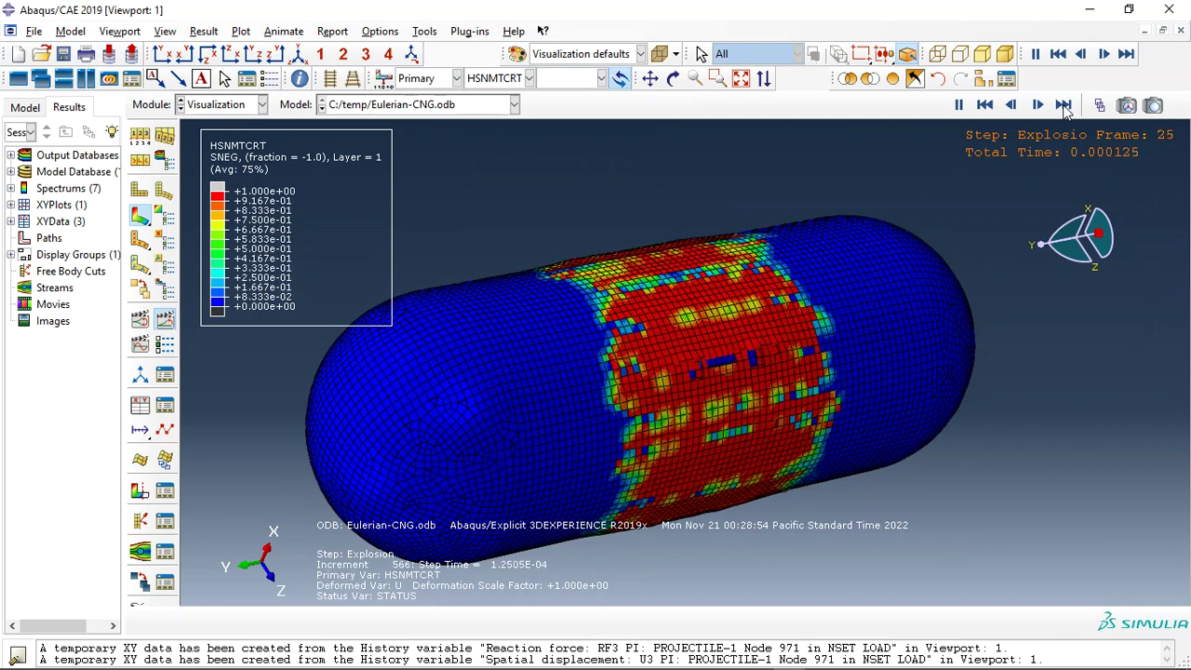
left_click(166, 319)
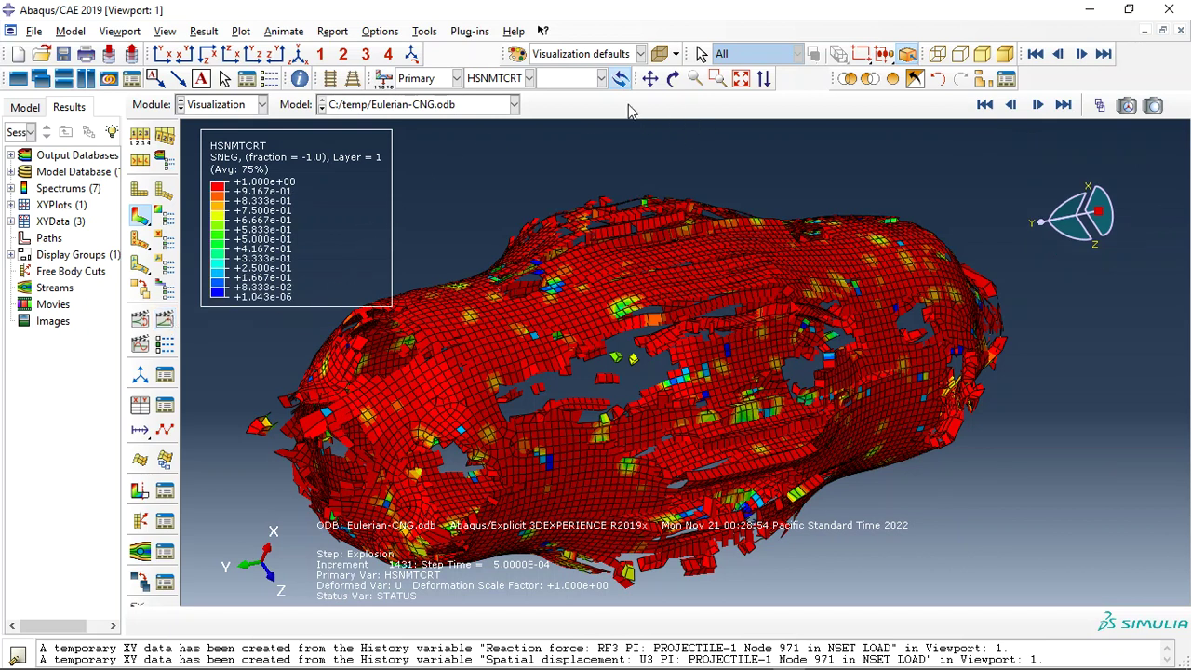
- Compare the vessel's Mises stress (S) and displacement magnitude (U) contours, ending on Mises stress
left_click(488, 78)
left_click(482, 274)
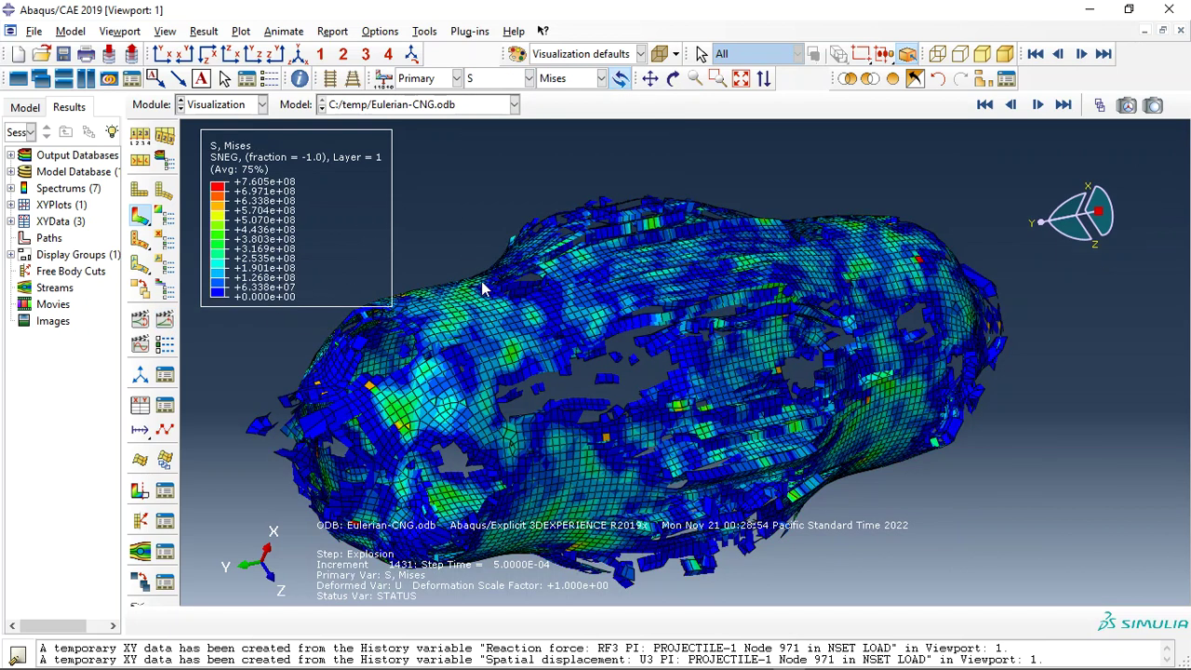
left_click(503, 80)
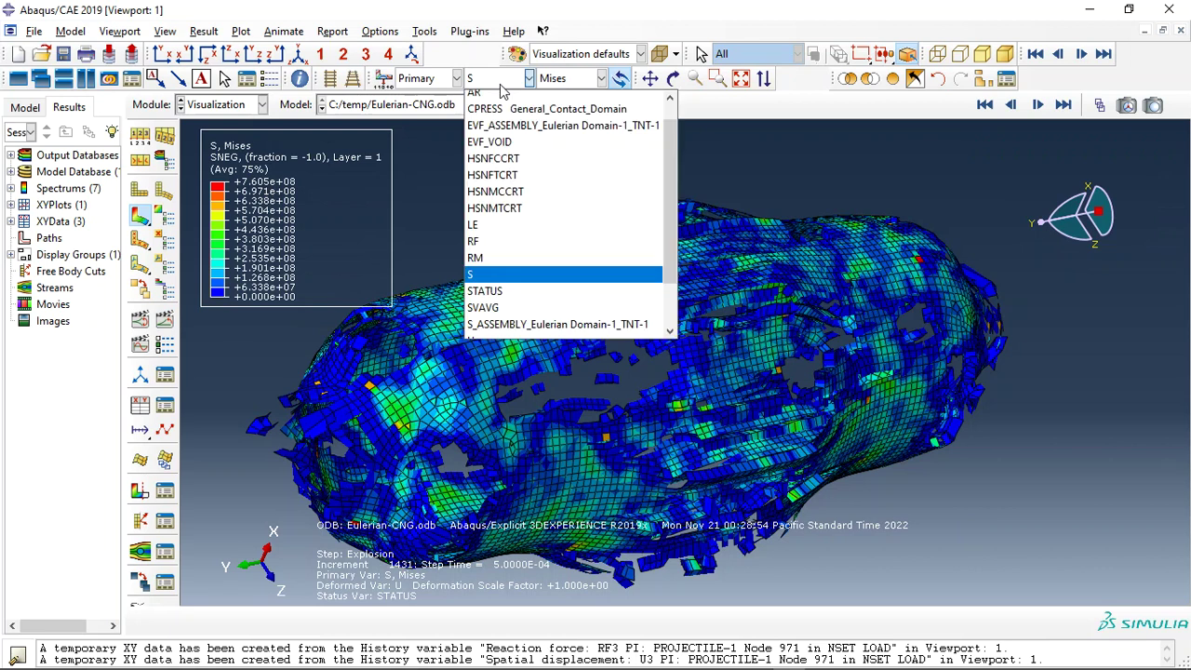
scroll(495, 277, "down", 2)
left_click(500, 248)
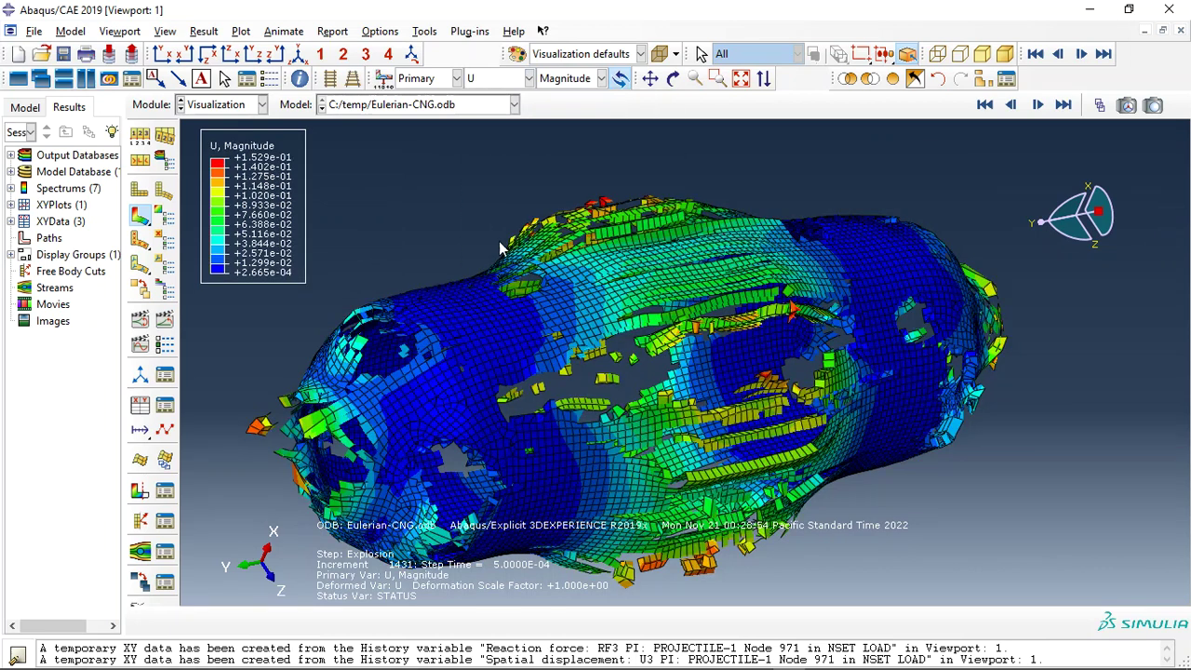
left_click(507, 82)
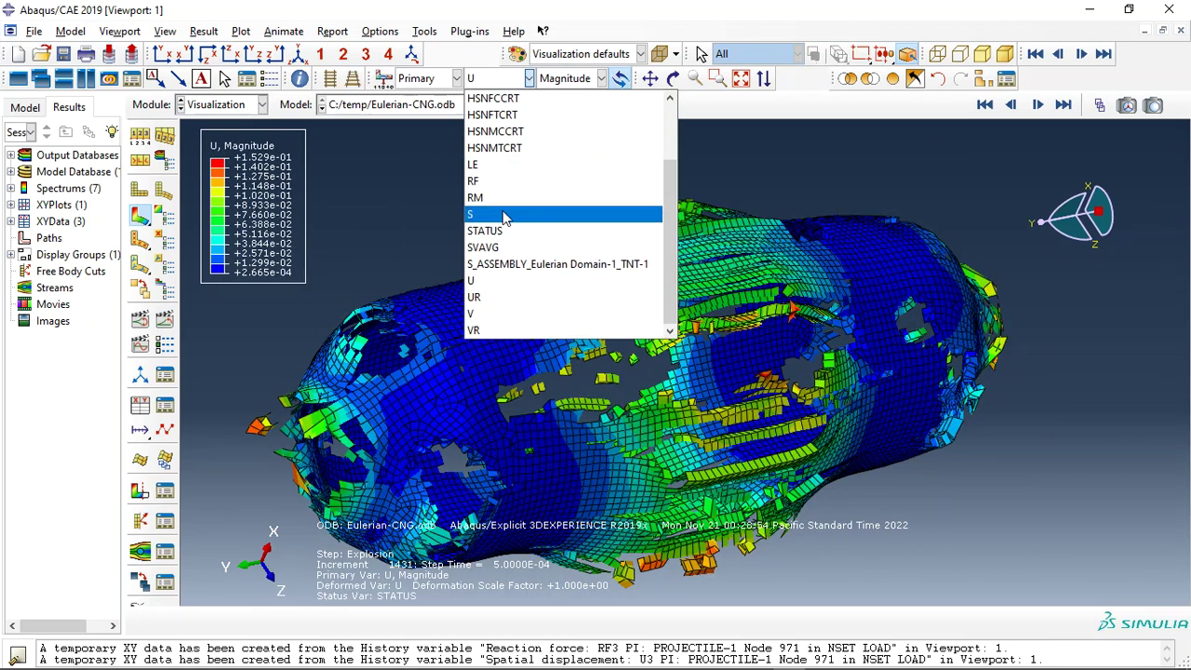
left_click(503, 215)
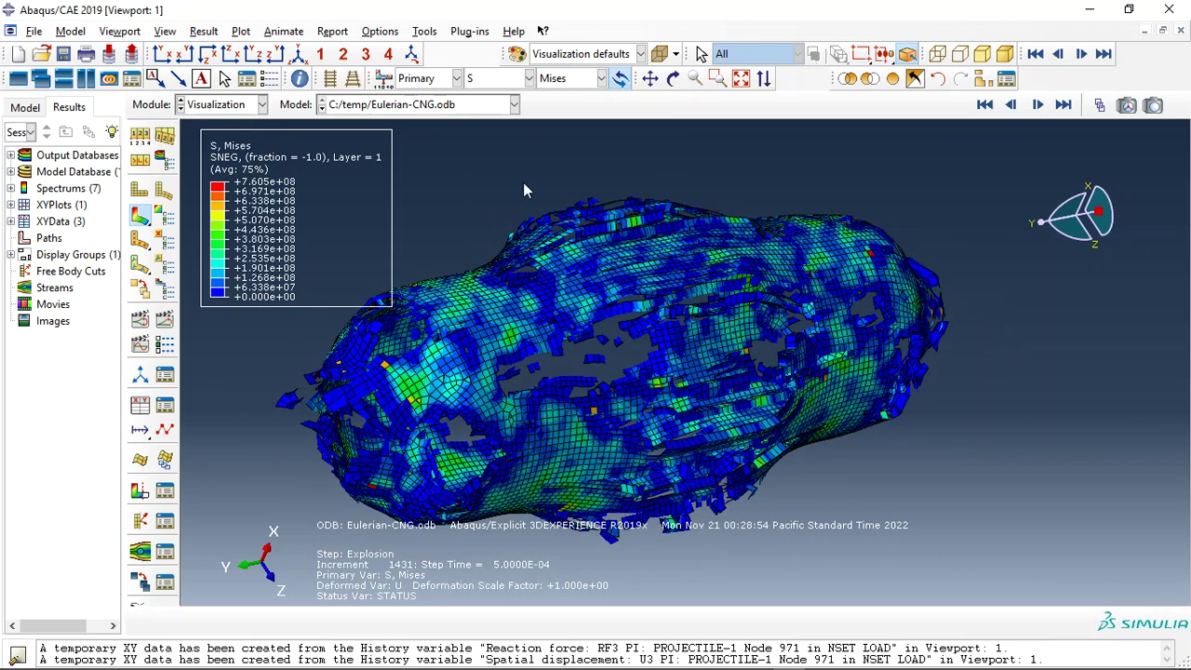
- Display the whole model again and activate the EVF_ASSEMBLY_Eulerian Domain-1_TNT-1 isosurface view cut
left_click(890, 80)
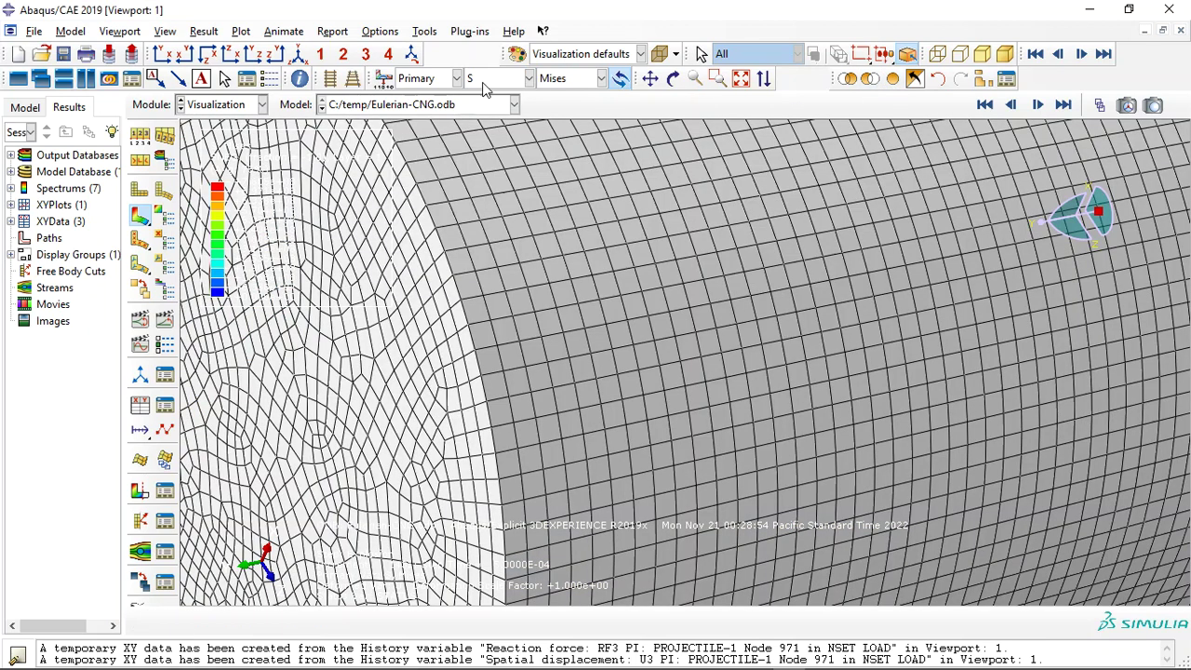
left_click(165, 490)
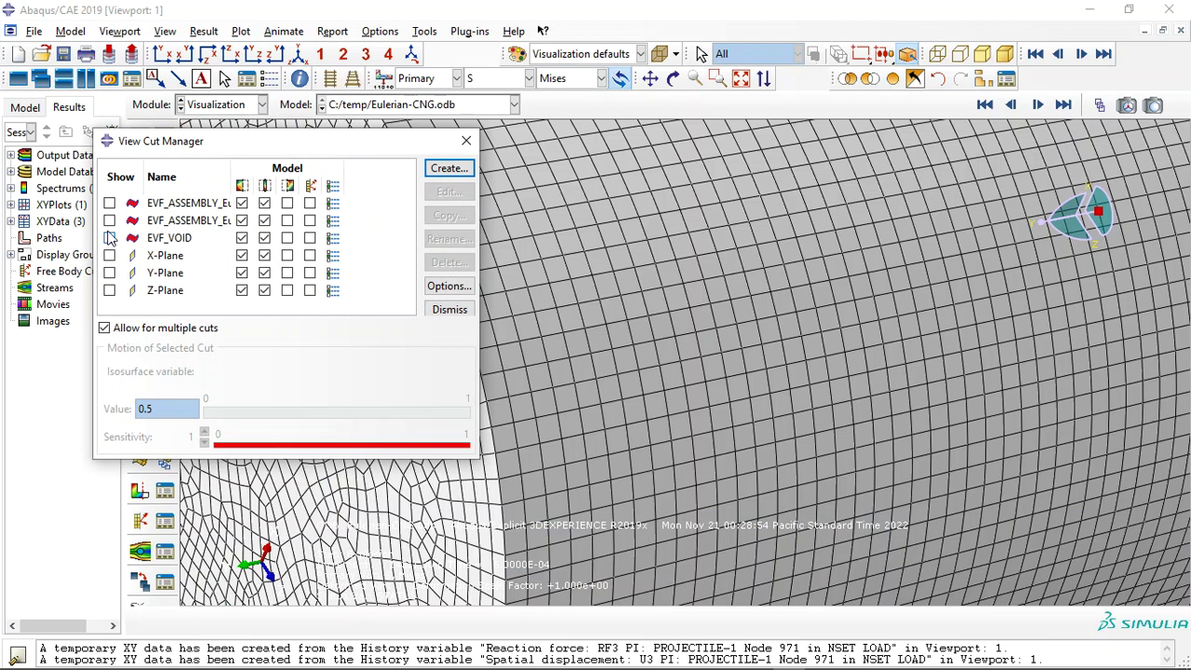
left_click(109, 222)
left_click(286, 339)
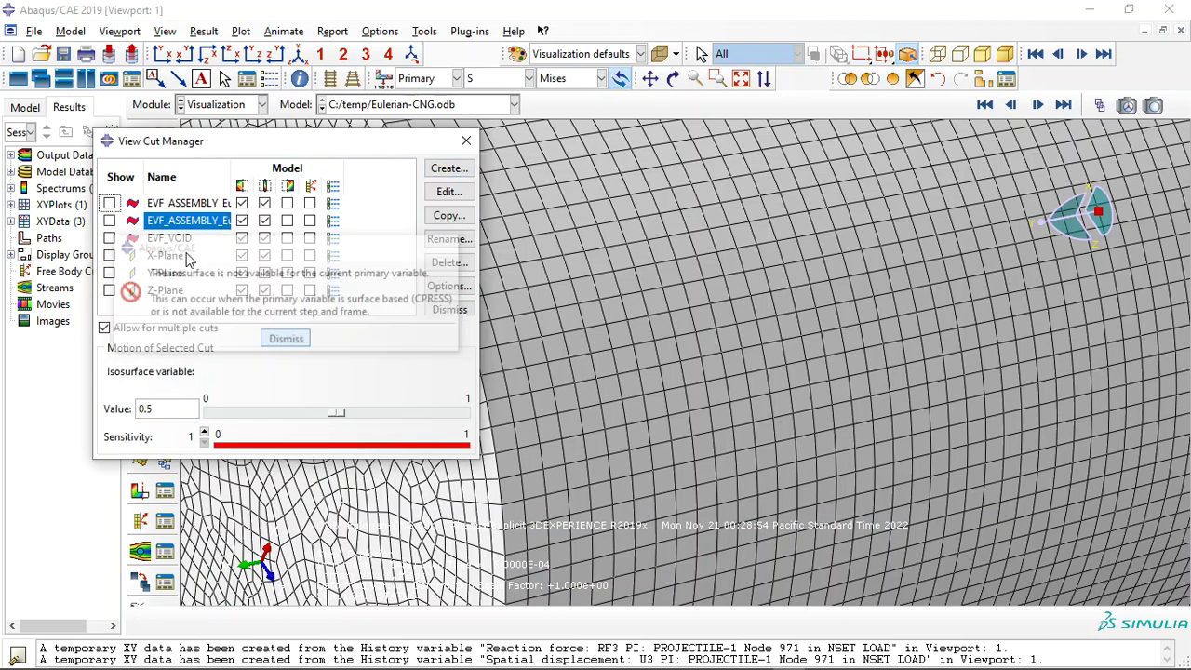
left_click(109, 203)
left_click_drag(277, 149, 196, 284)
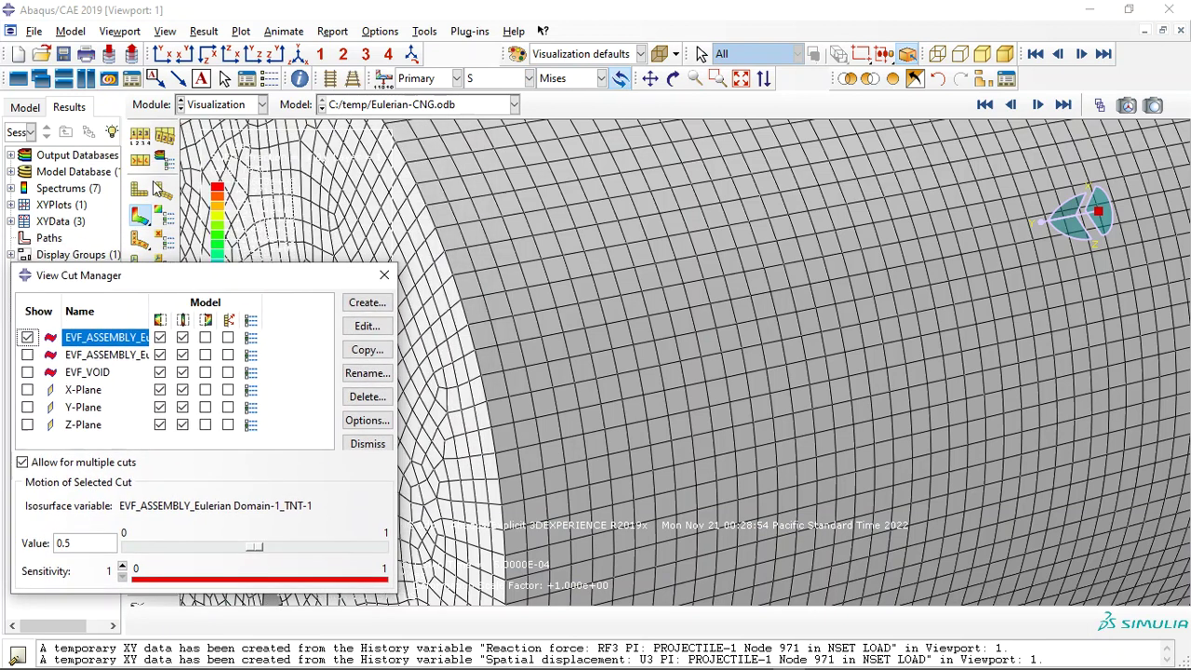
- Limit the visible edges to feature edges and make the model translucent
left_click(140, 150)
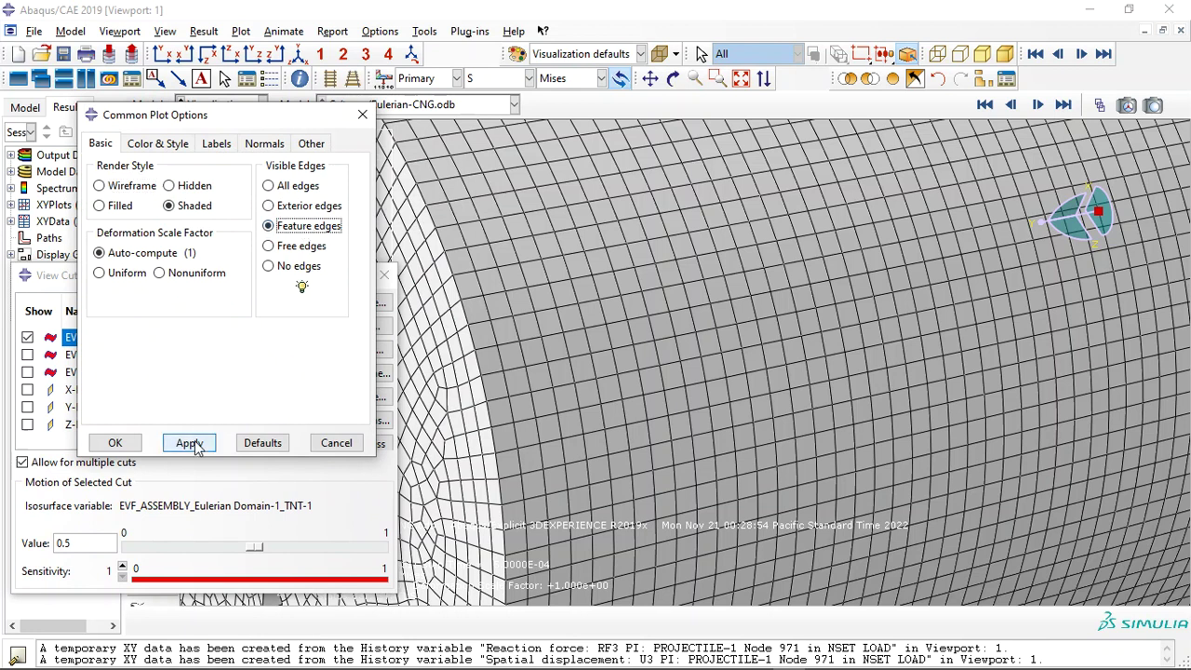
left_click(189, 443)
left_click(115, 443)
left_click(664, 53)
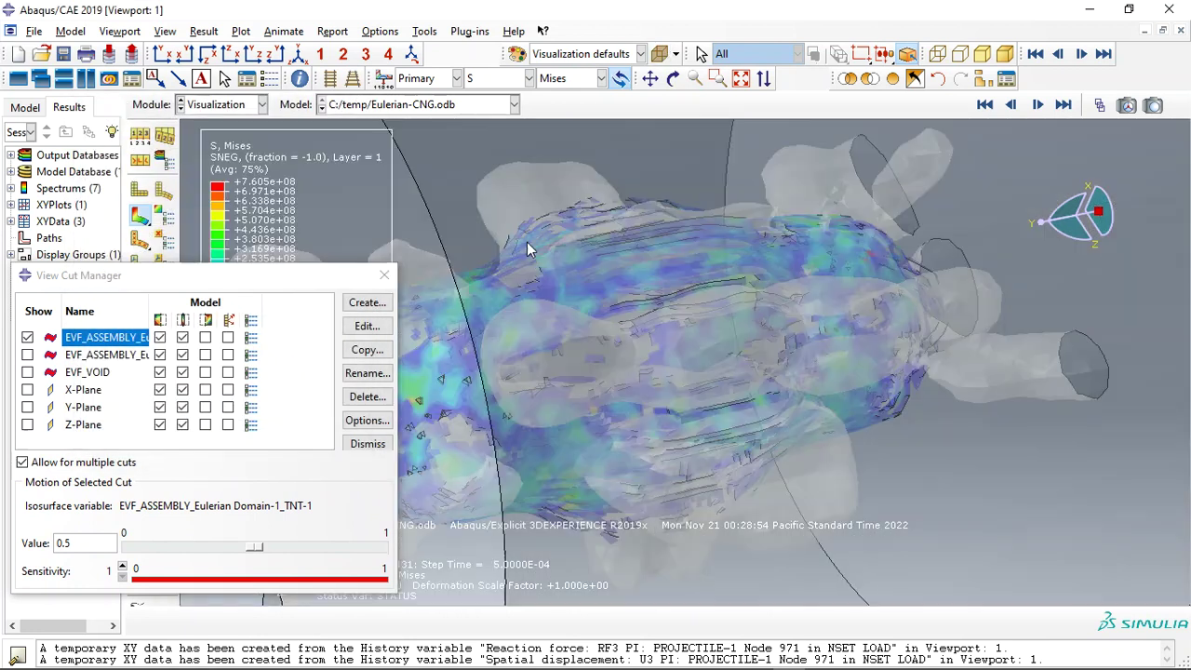
- Contour HSNMTCRT on the cut model, animate the explosion's time history and go to the last frame
left_click_drag(263, 279, 9, 256)
left_click(486, 79)
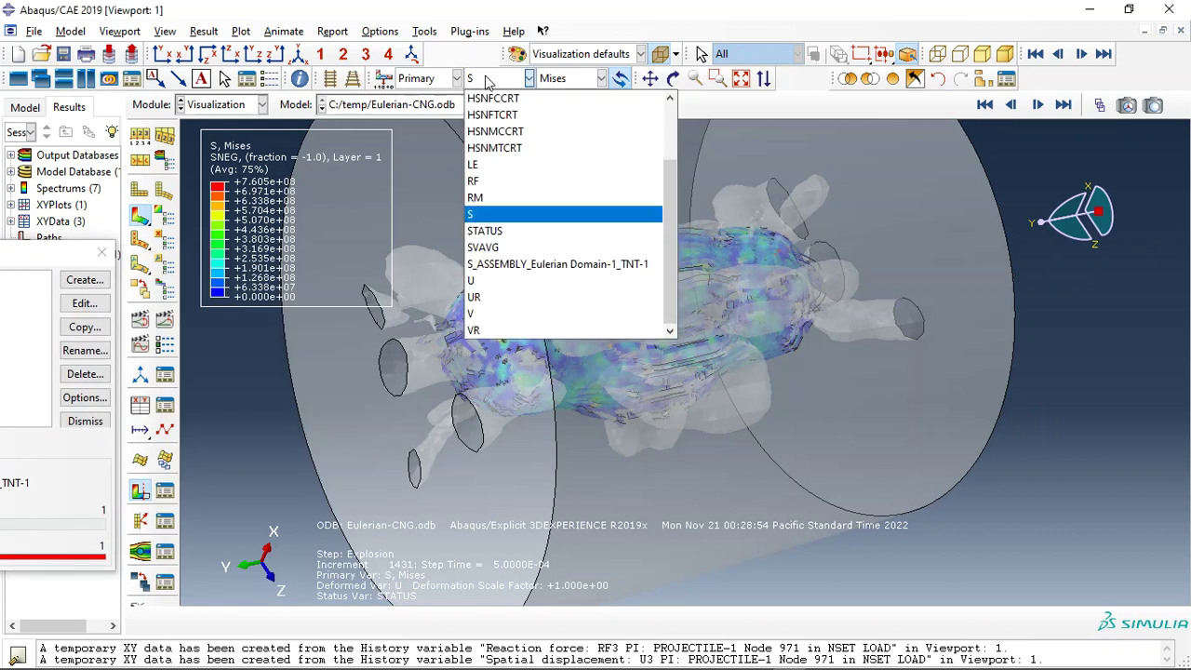
left_click(502, 148)
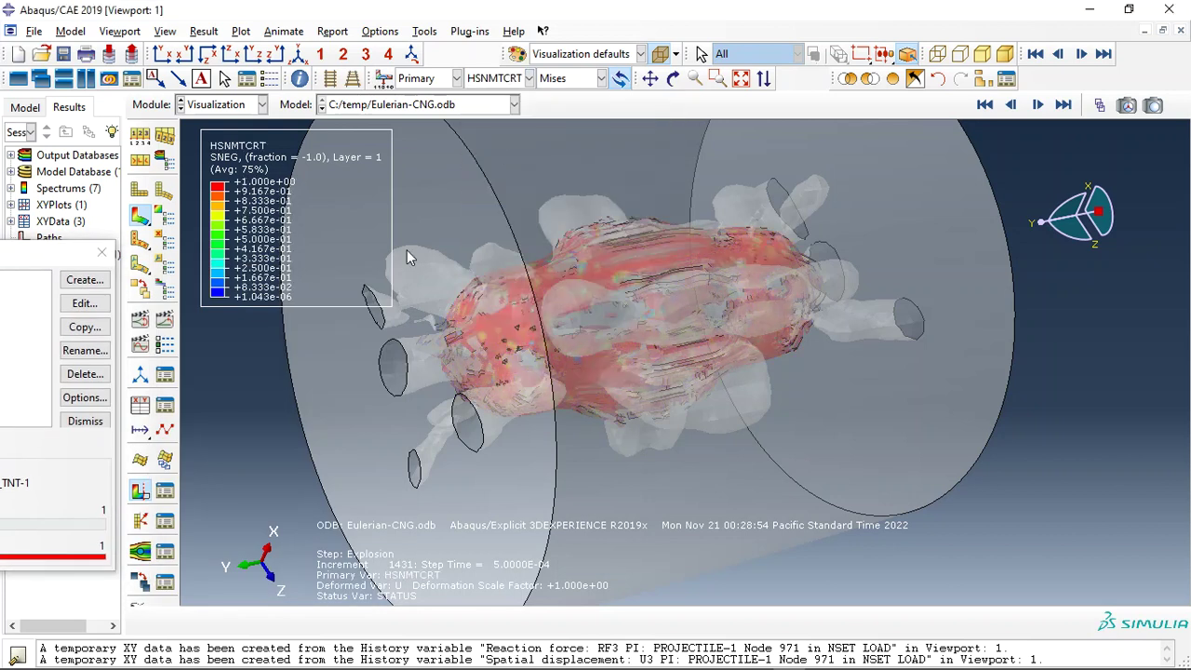
left_click(165, 321)
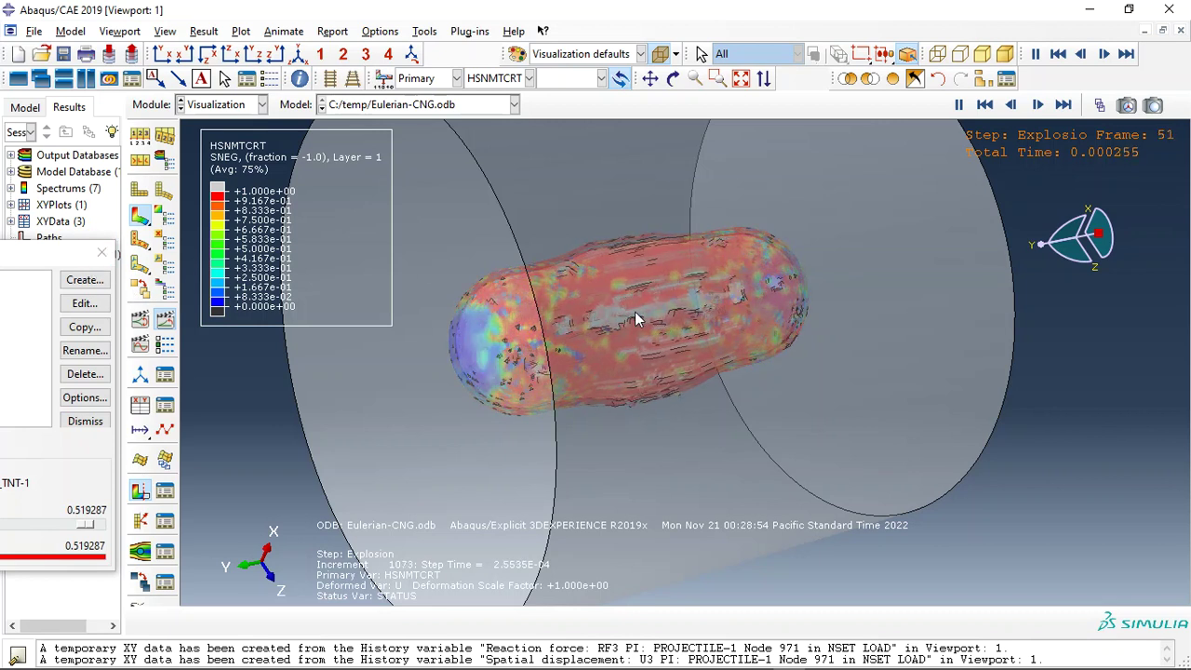
left_click(1063, 105)
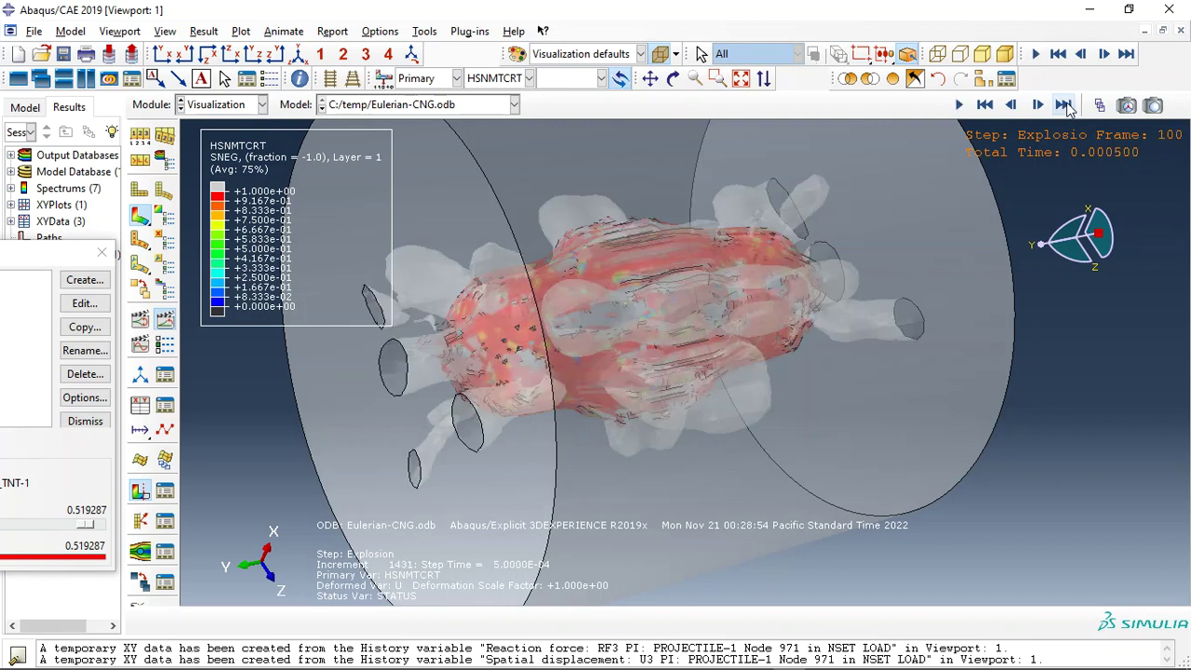
- Replace the TNT isosurface cut with the X-Plane view cut and turn translucency off
left_click_drag(79, 252, 363, 228)
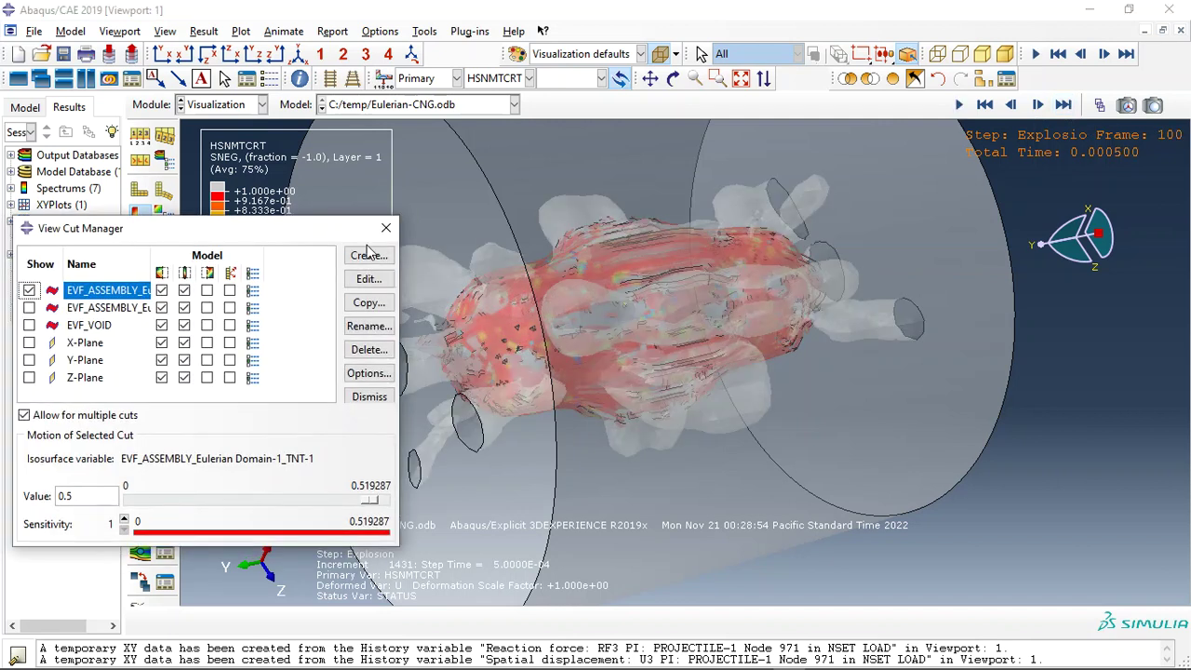
left_click(29, 290)
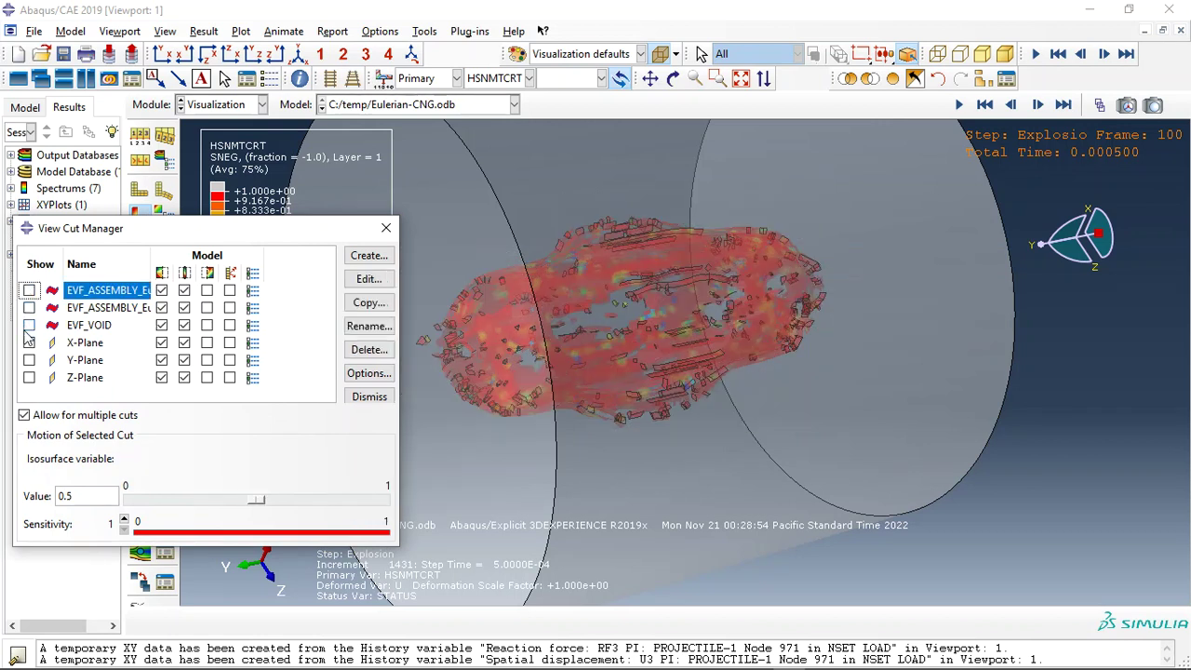
left_click(29, 343)
left_click(386, 228)
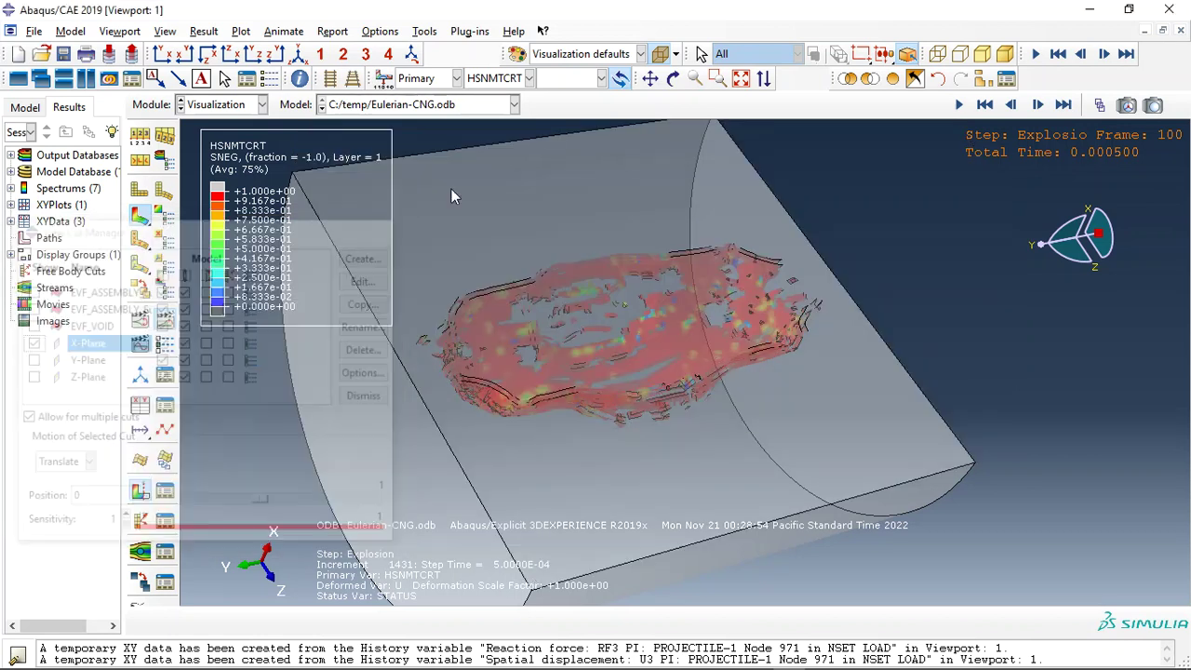
left_click(674, 80)
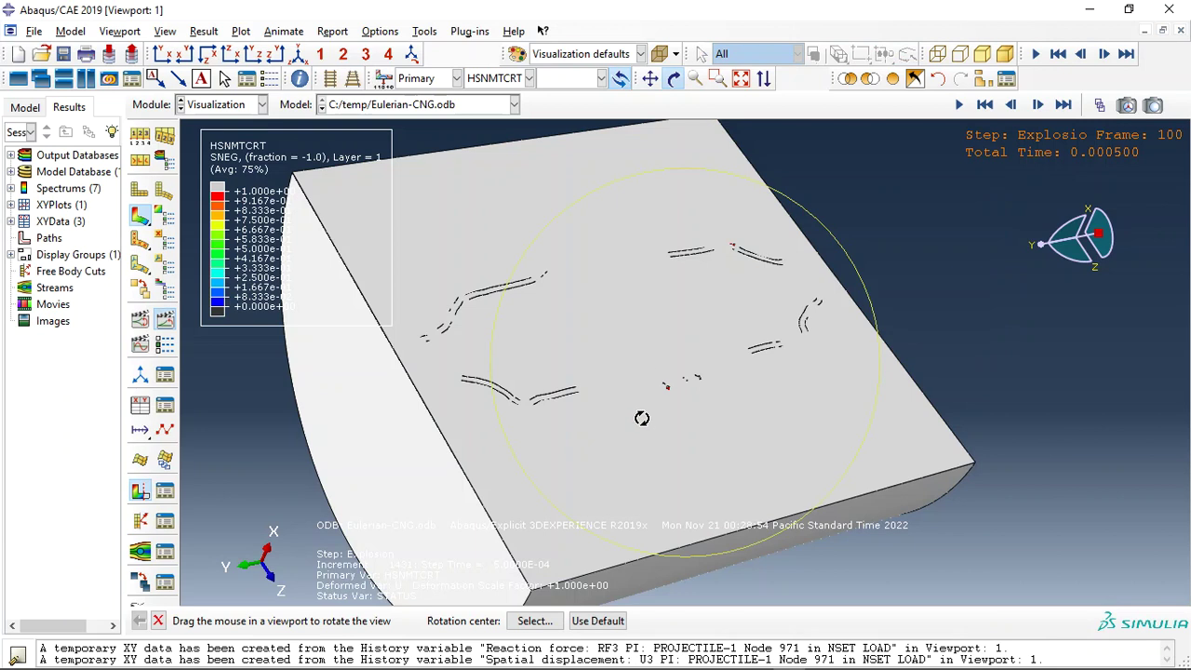
- Turn the cut face toward the viewer and contour EVF_ASSEMBLY_Eulerian Domain-1_TNT-1 on the X-Plane cut model
left_click_drag(638, 418, 605, 271)
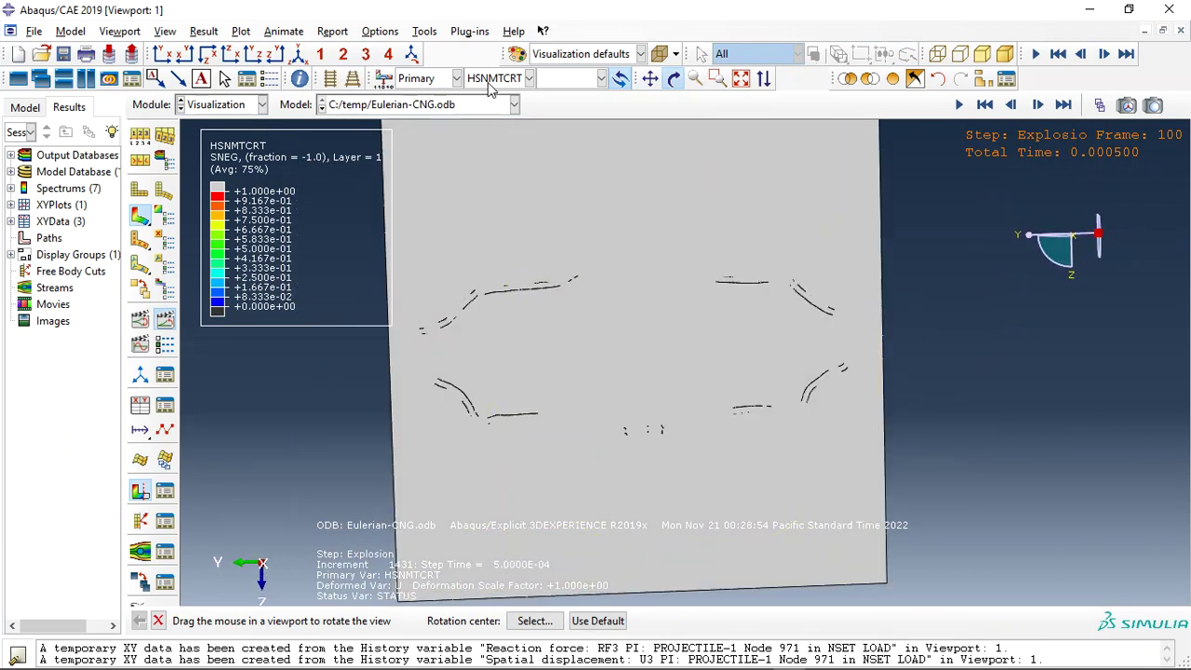
left_click(528, 79)
left_click(540, 332)
left_click(529, 78)
scroll(524, 175, "up", 2)
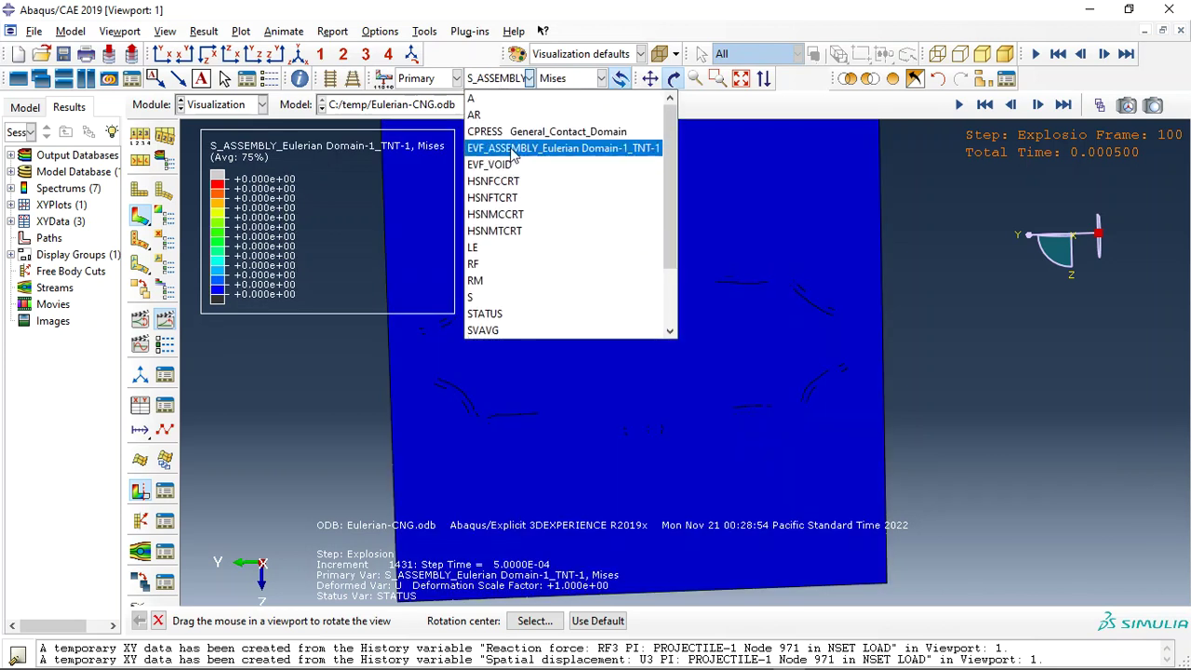
left_click(525, 143)
left_click_drag(739, 318, 728, 317)
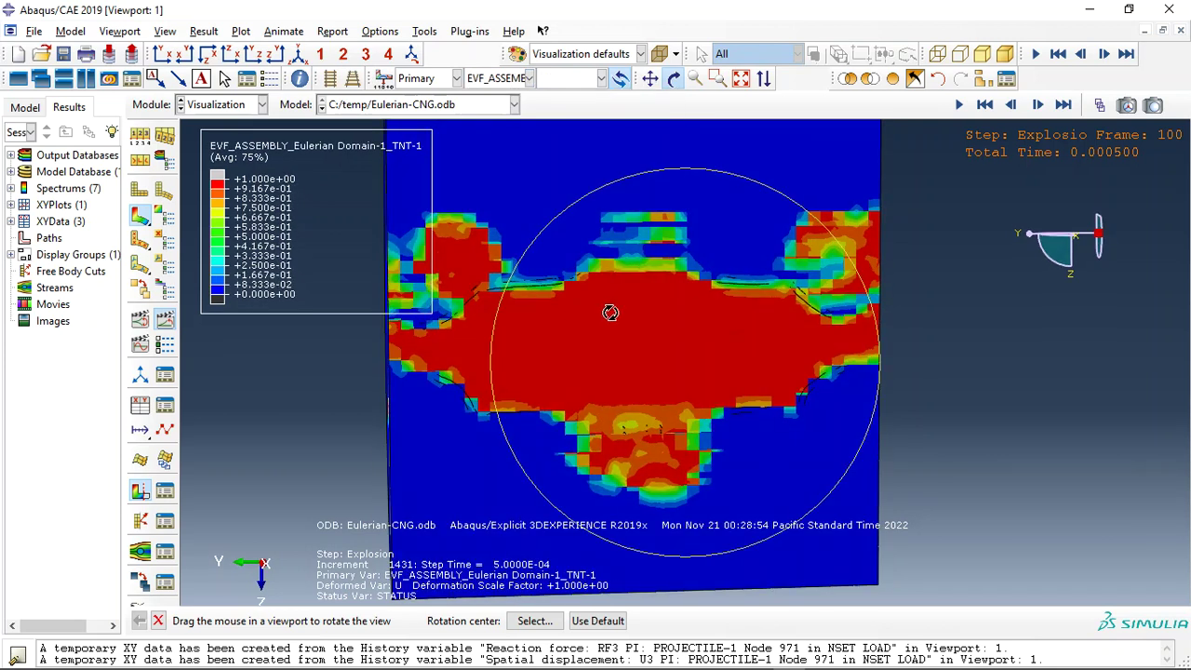
left_click_drag(609, 310, 634, 317)
- Animate the TNT volume fraction's time history on the cut plane and go to the last frame
left_click(165, 320)
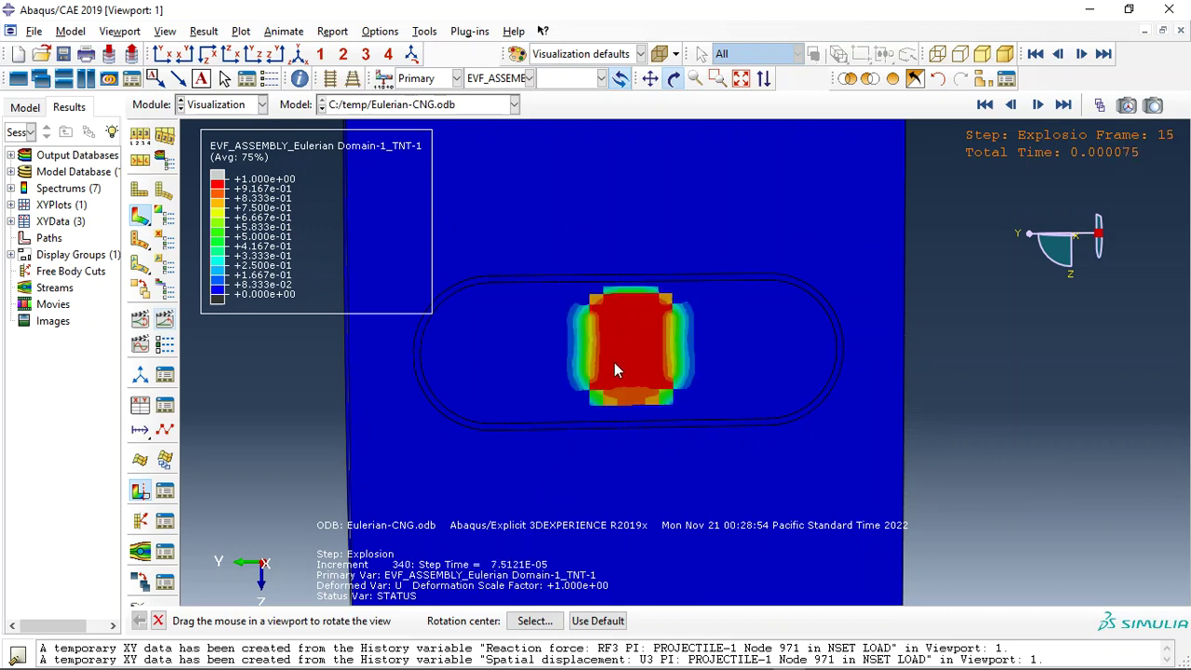
left_click(621, 307)
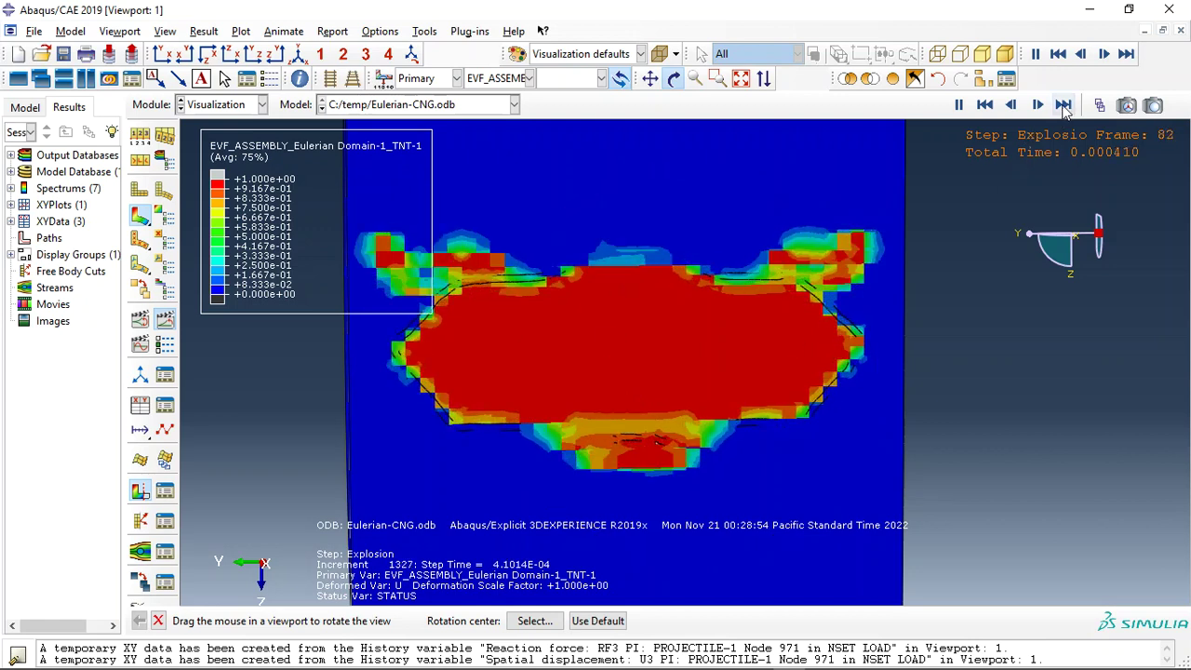
left_click(164, 136)
left_click(292, 121)
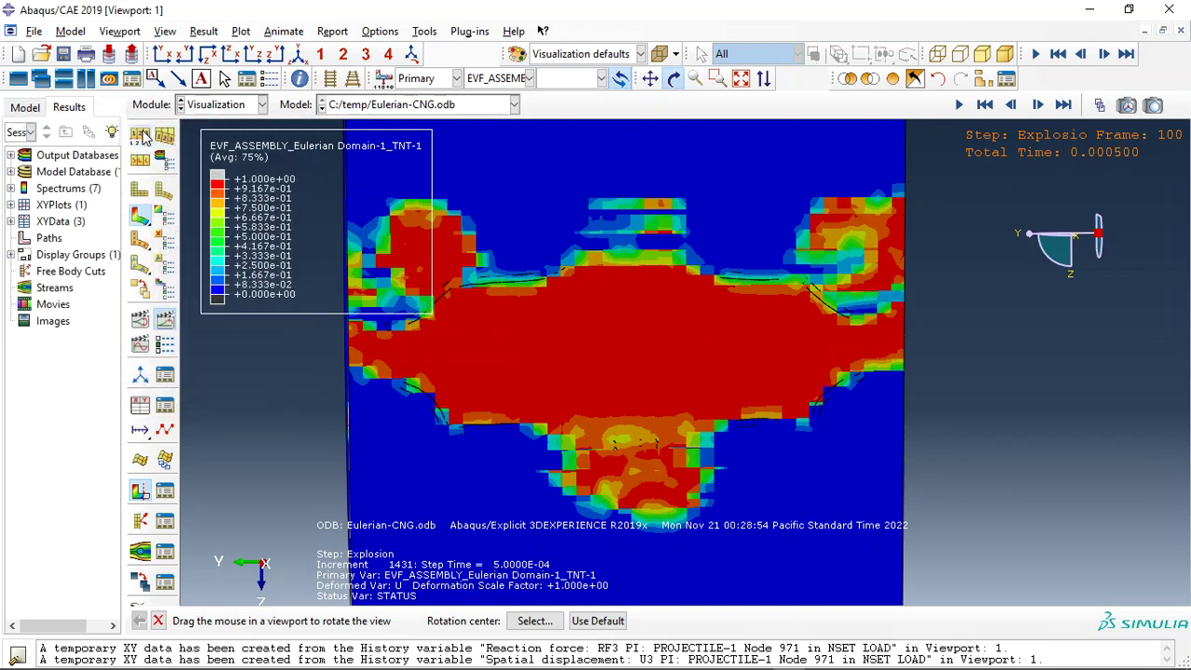
left_click(140, 136)
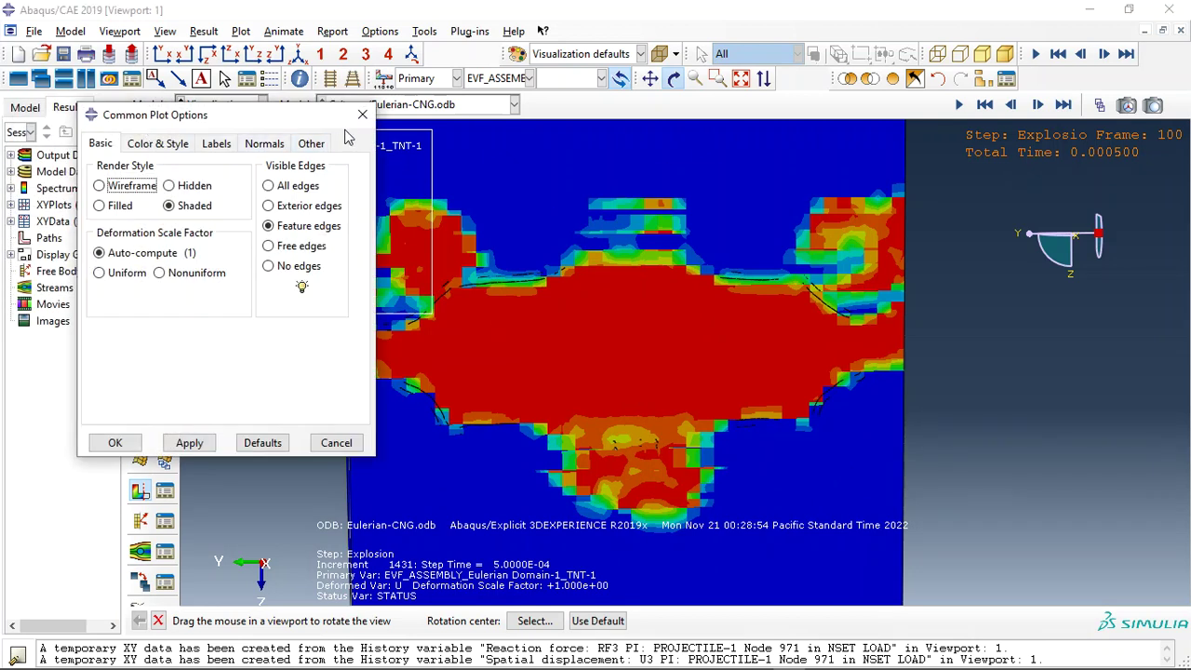
left_click(361, 117)
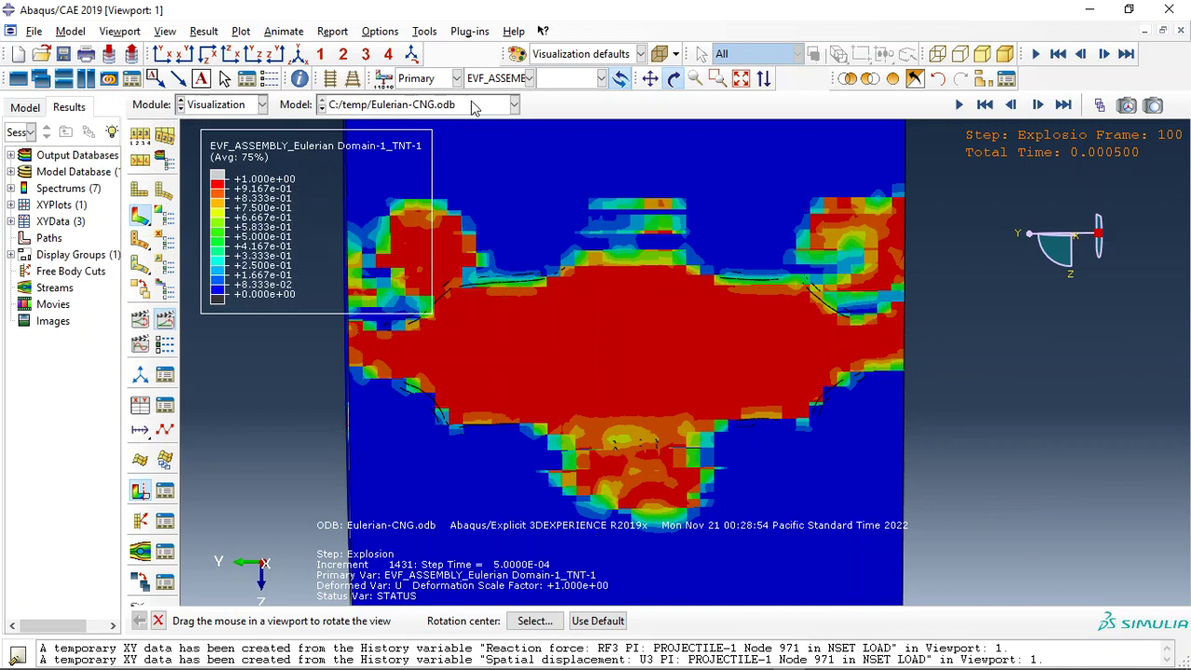
- Contour the SVAVG Pressure component on the X-Plane cut model
left_click_drag(652, 391, 596, 391)
left_click(529, 78)
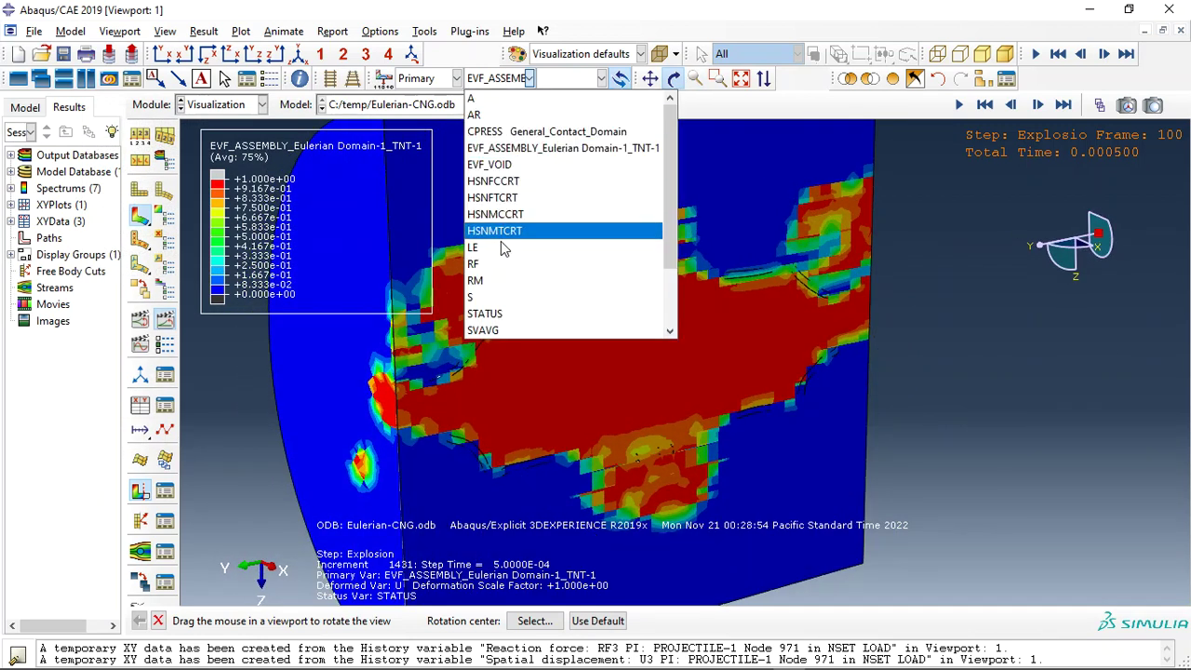
scroll(507, 233, "down", 2)
left_click(501, 248)
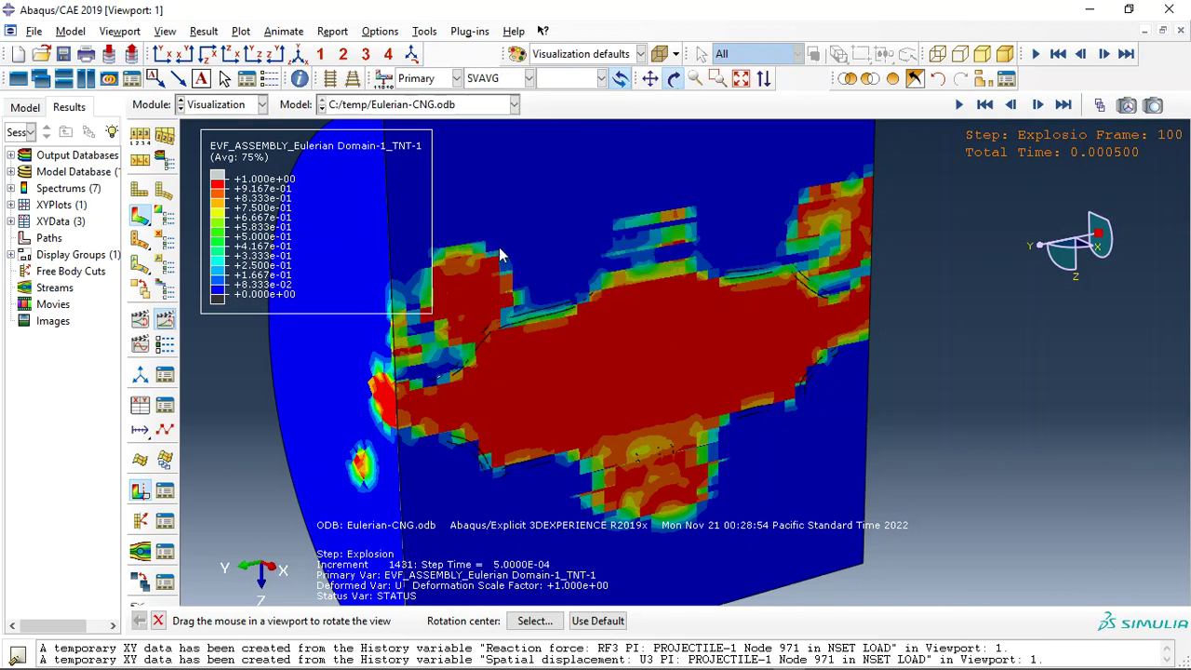
left_click(563, 197)
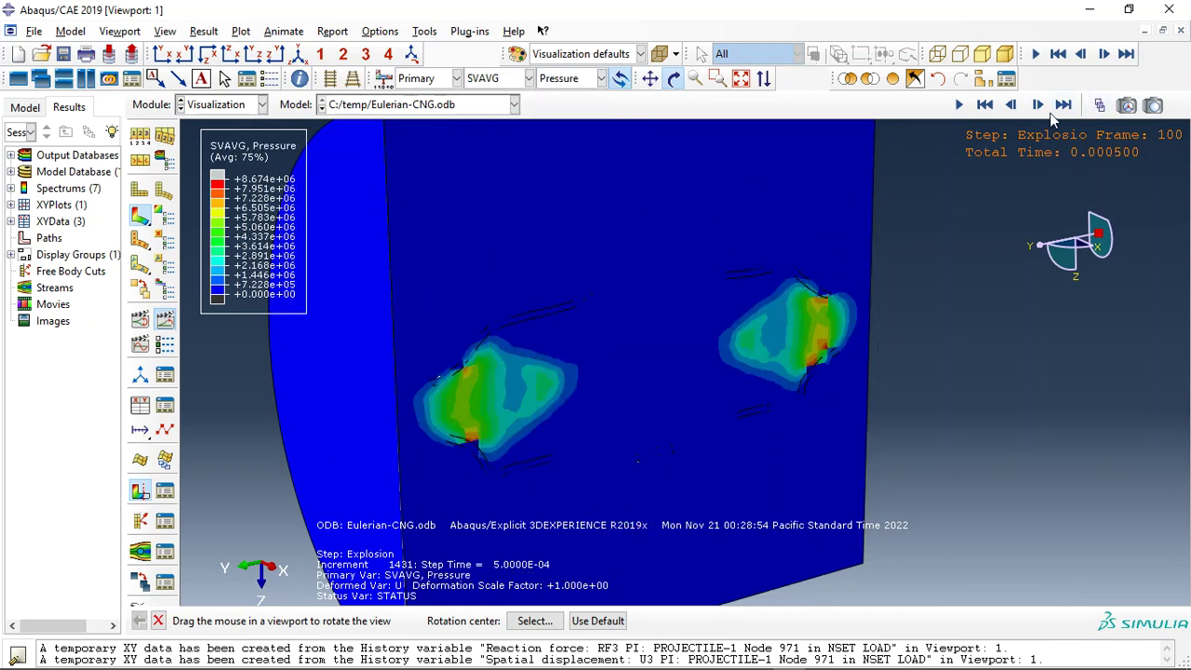
- Animate the SVAVG pressure's time history and step forward through the explosion frames
left_click(164, 320)
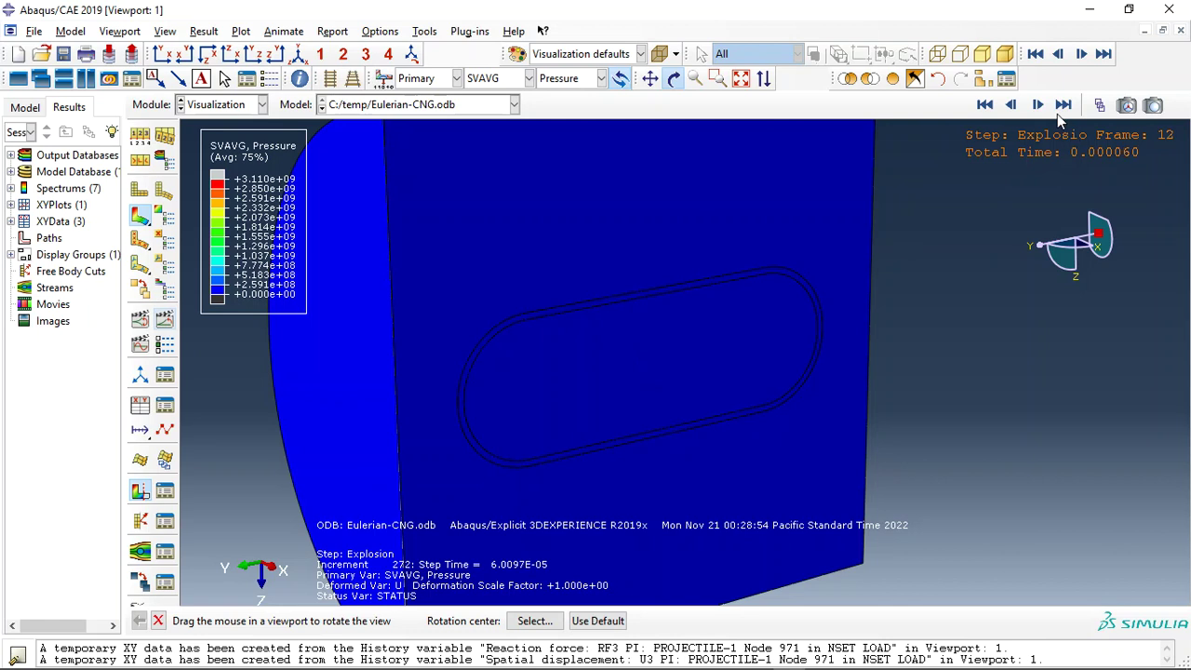
left_click(1039, 106)
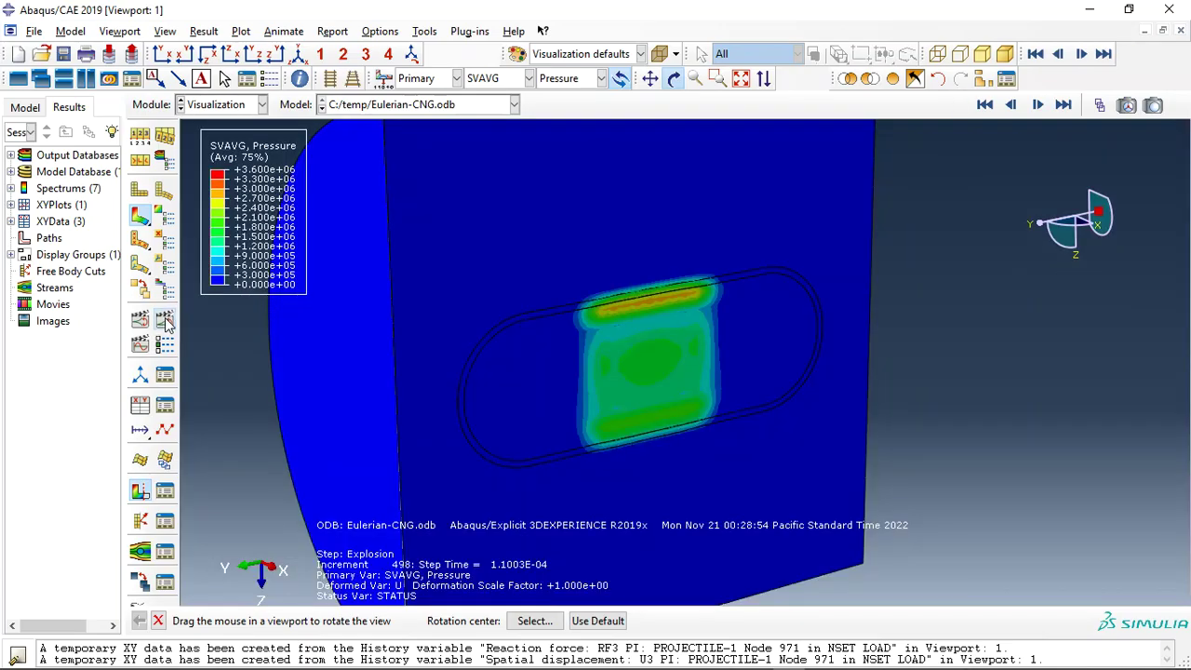
left_click(1039, 105)
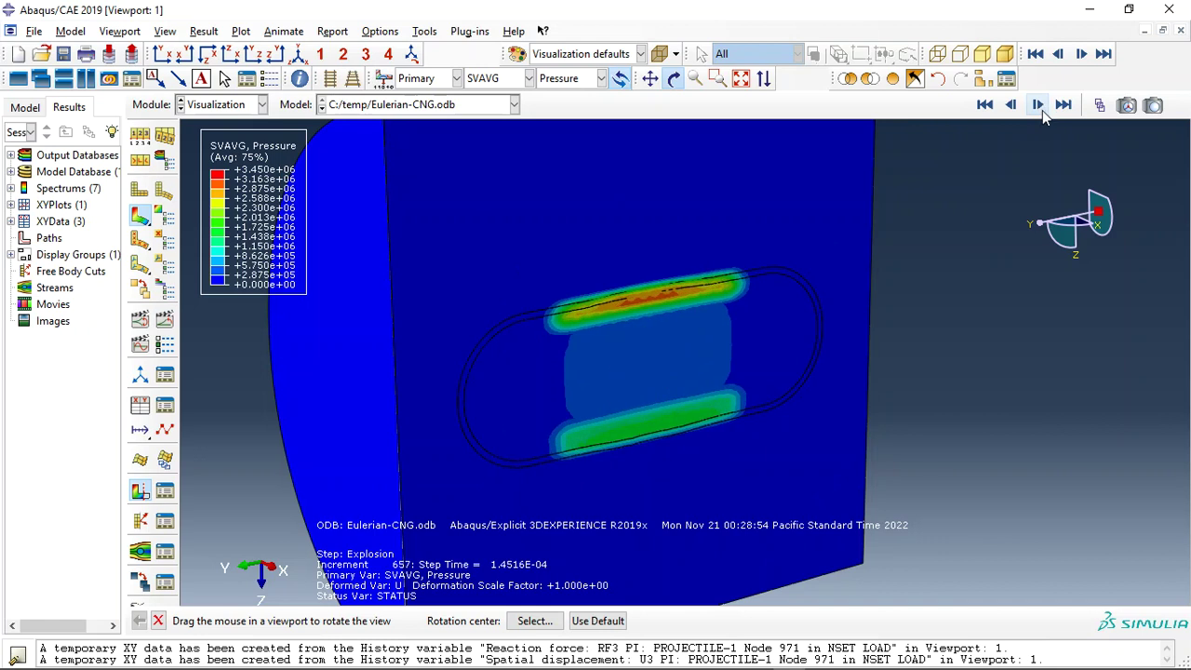
middle_click(695, 280)
left_click(1038, 104)
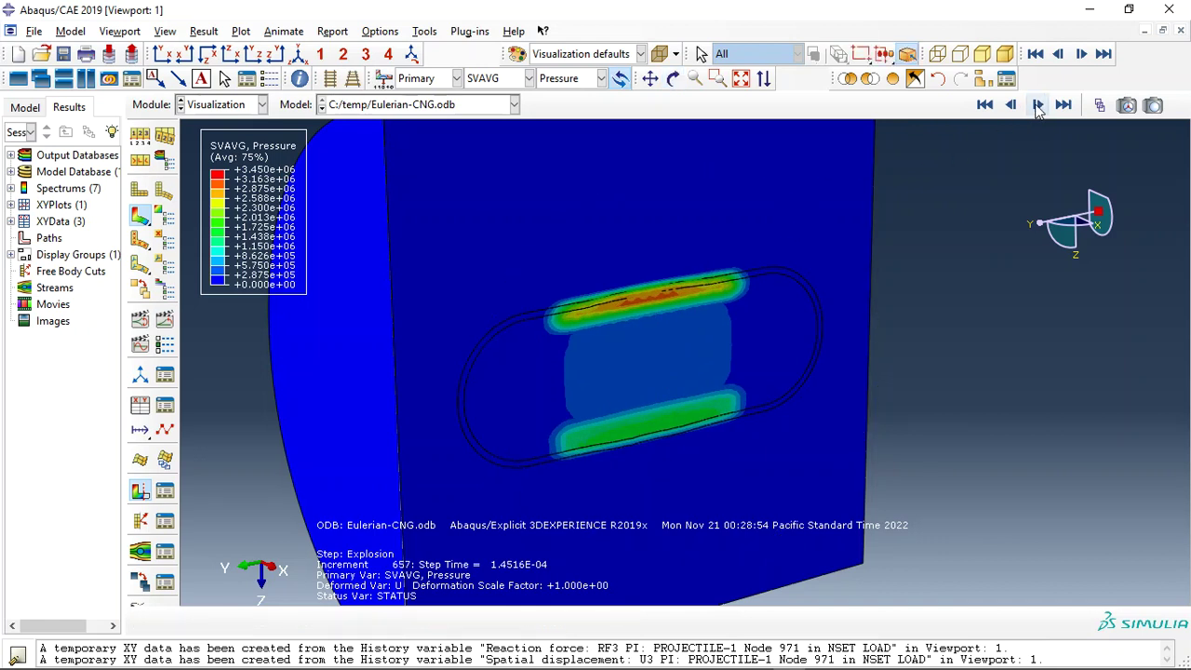
- Contour the Pressure component of S_ASSEMBLY_Eulerian Domain-1_TNT-1 and advance the explosion by a frame
left_click(500, 80)
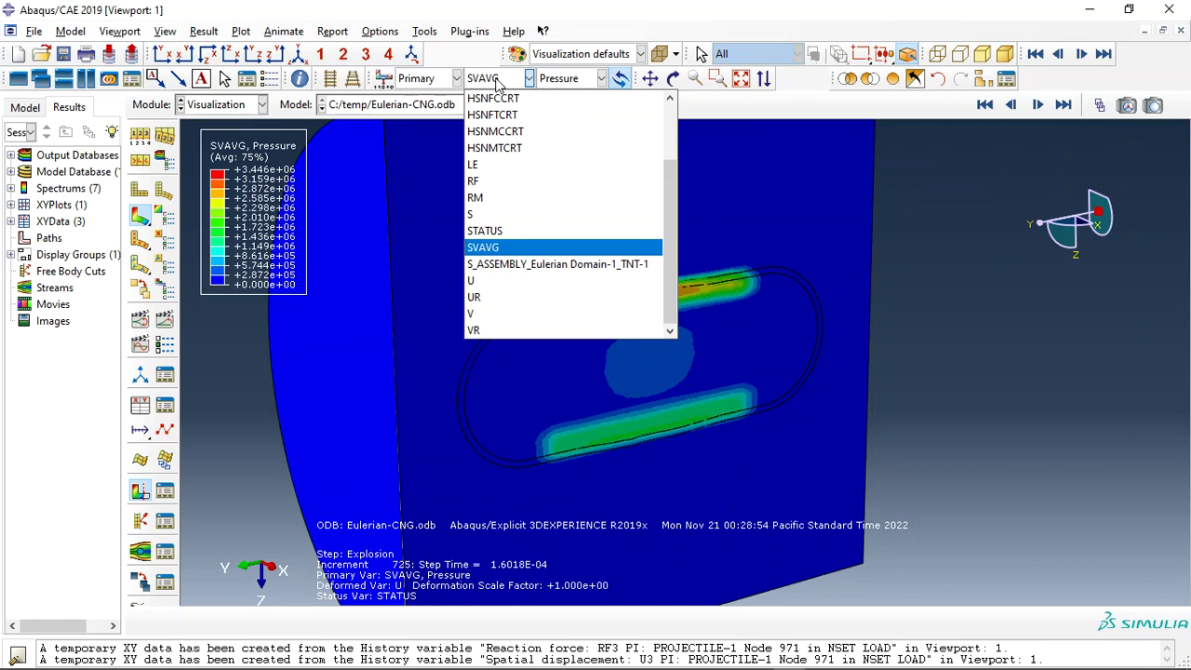
scroll(478, 260, "down", 1)
left_click(478, 266)
left_click(559, 80)
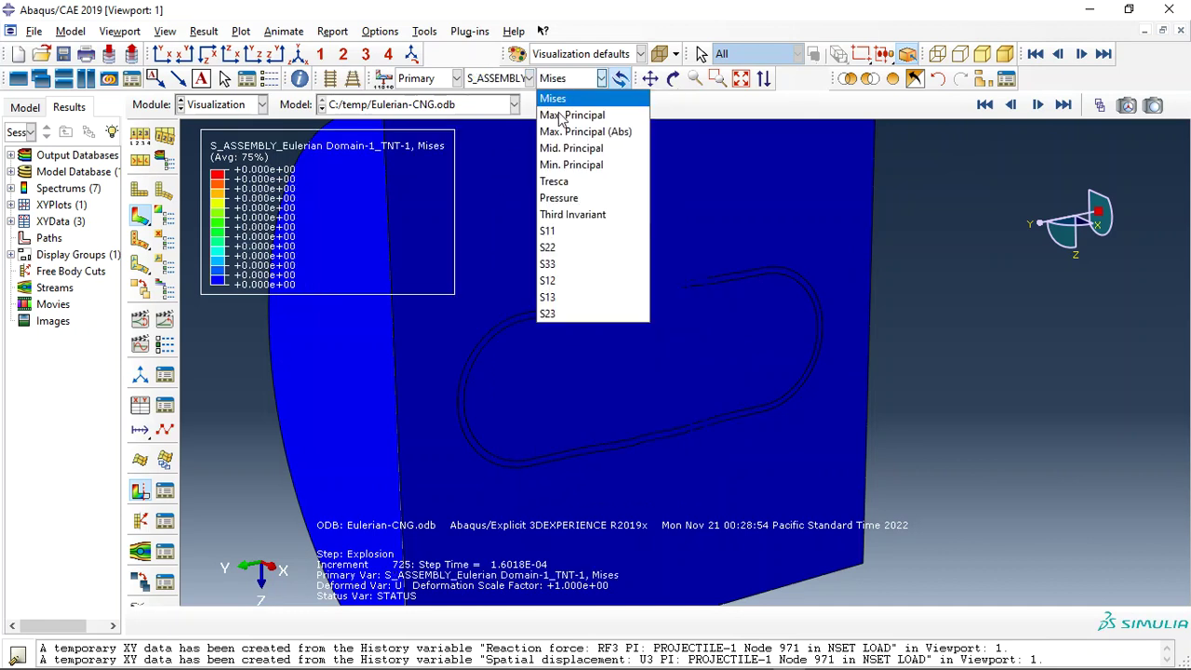
left_click(556, 199)
left_click(1038, 105)
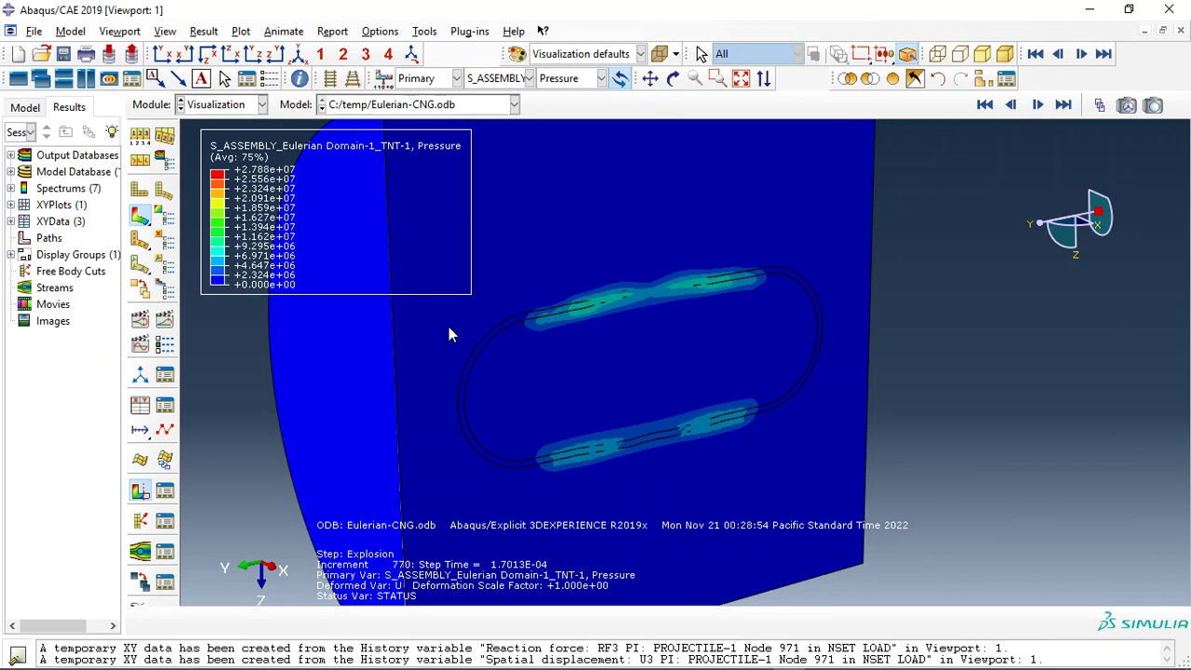
- Add the EVF_VOID isosurface view cut to the active X-Plane cut
left_click(165, 490)
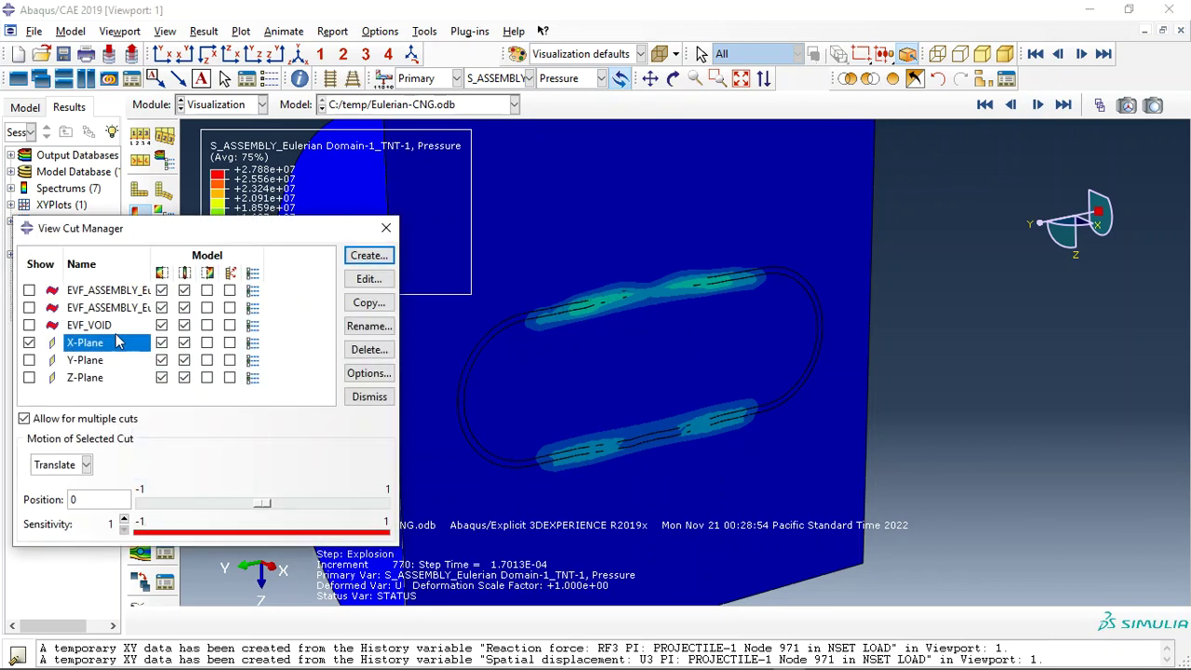
left_click(29, 291)
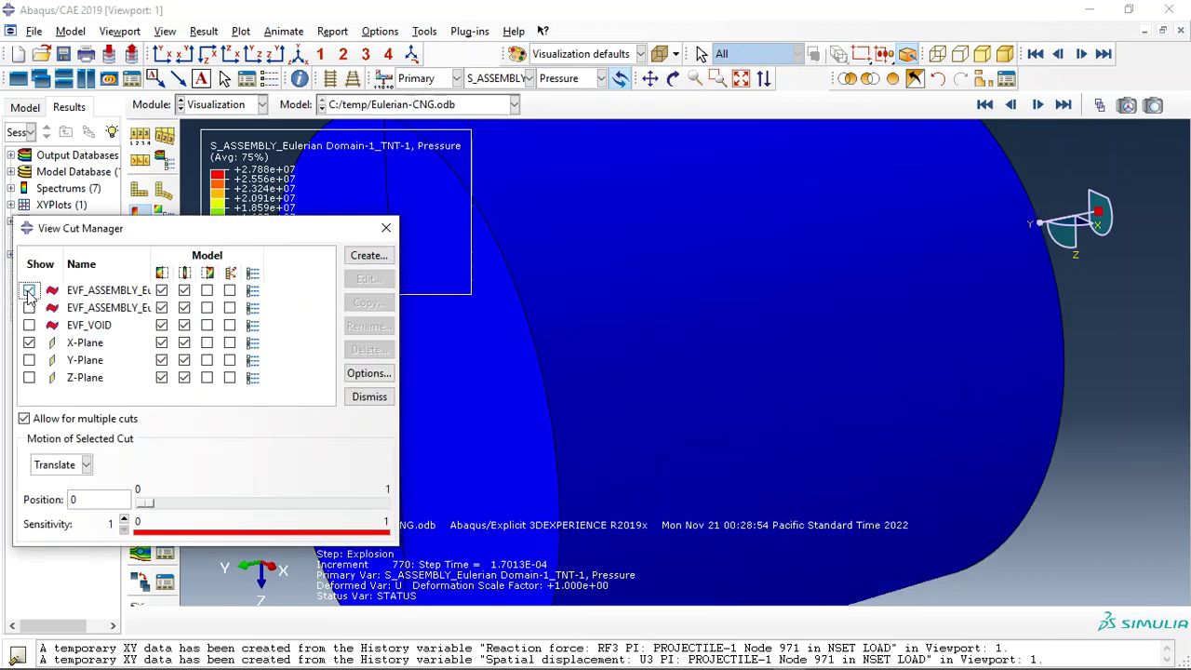
left_click(29, 291)
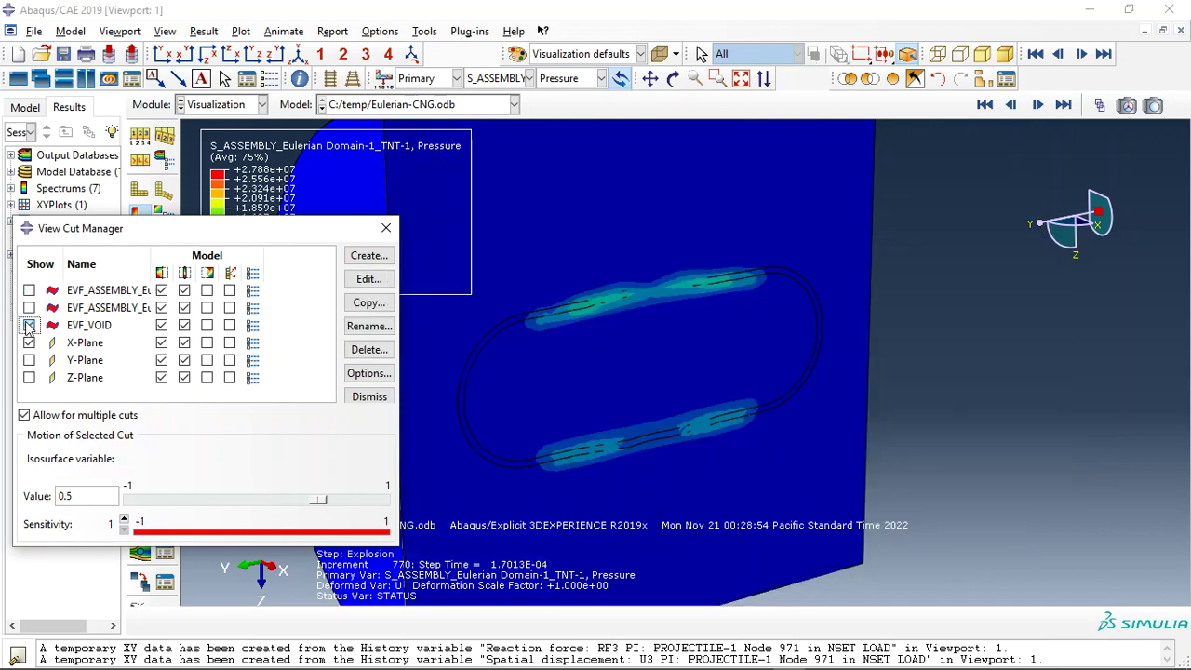
left_click(29, 325)
left_click(386, 228)
- Contour HSNFTCRT on the cut model, animate the explosion's time history and go to the last frame
left_click(528, 78)
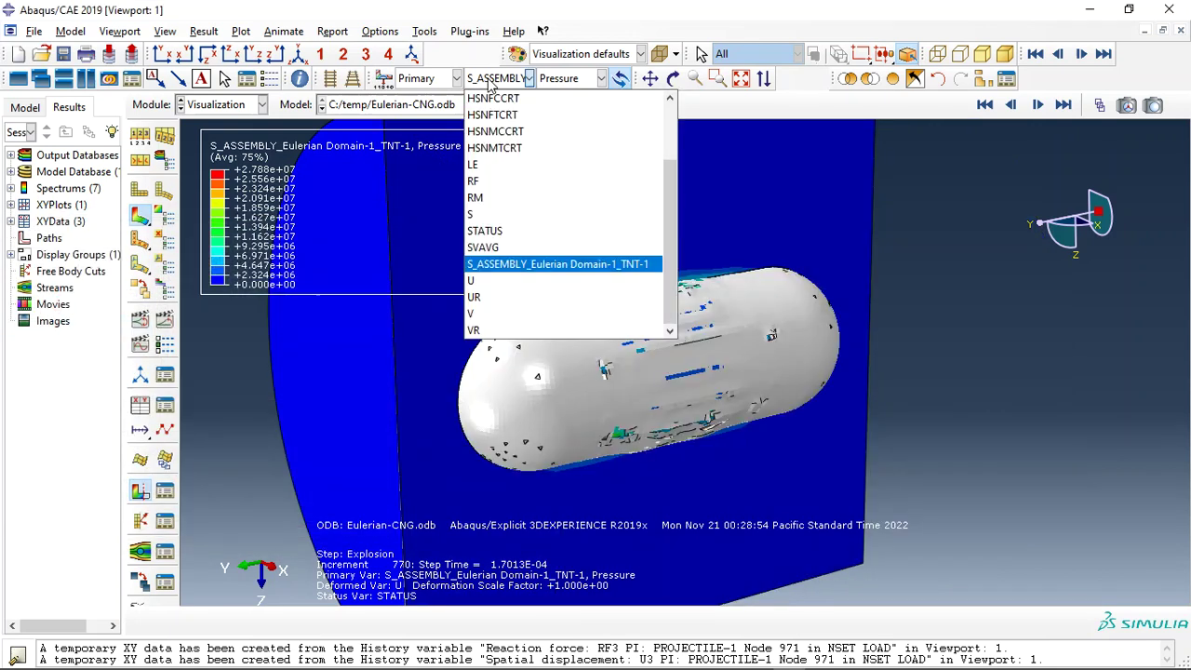
left_click(479, 111)
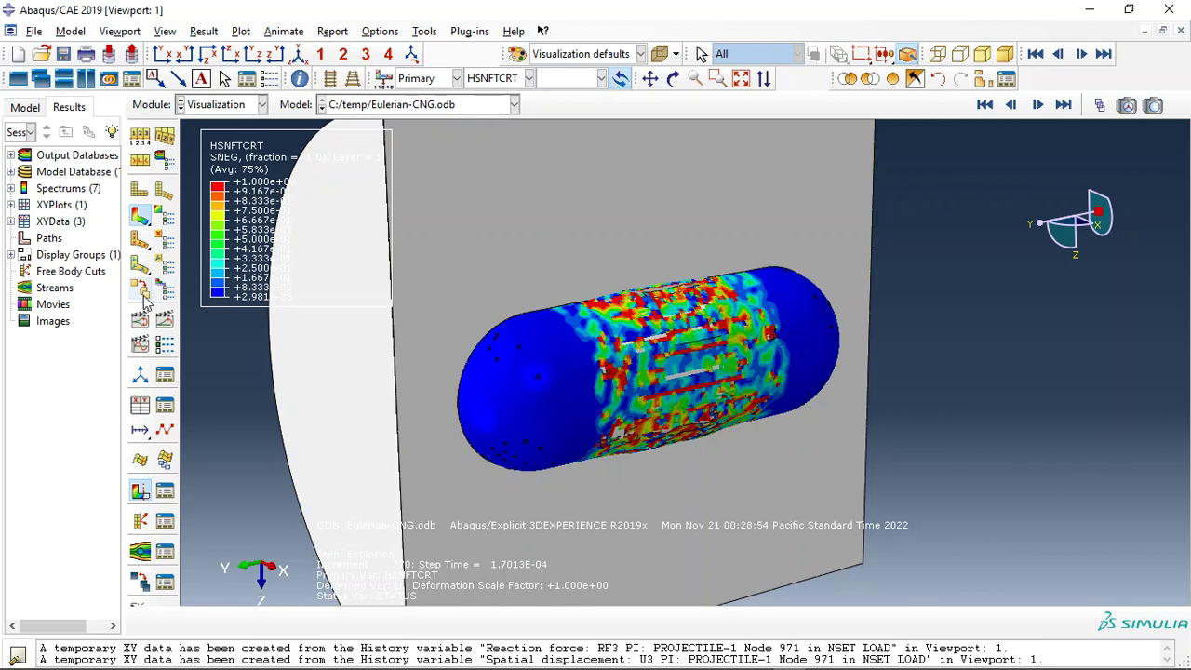
left_click(165, 319)
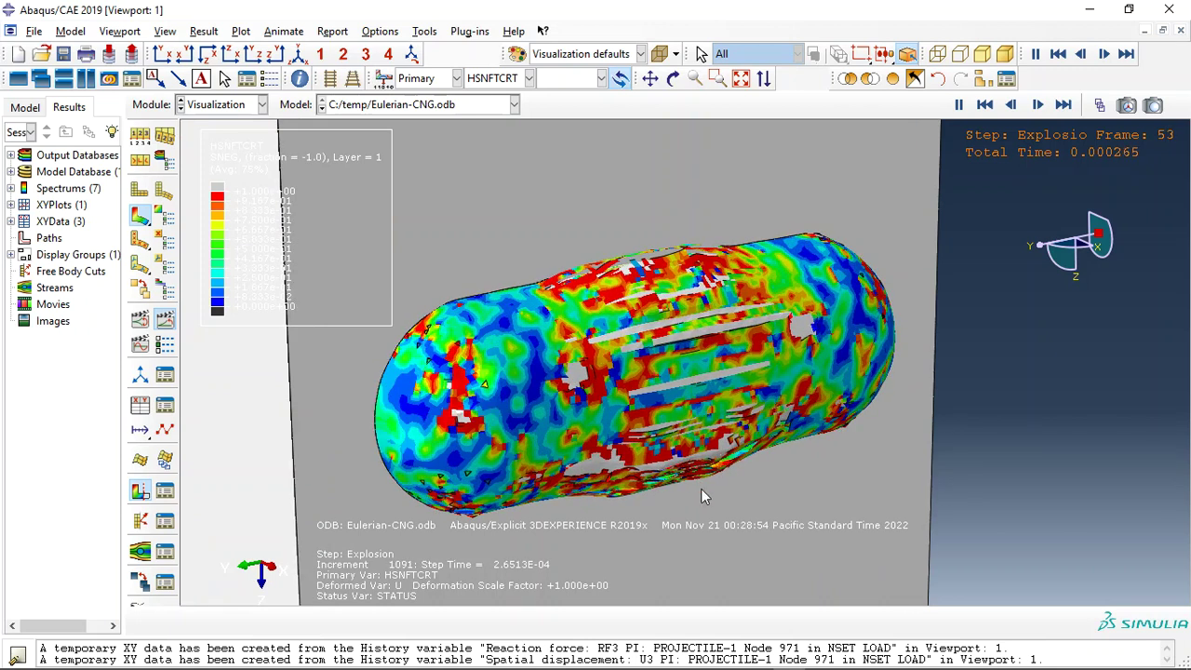
left_click(1064, 106)
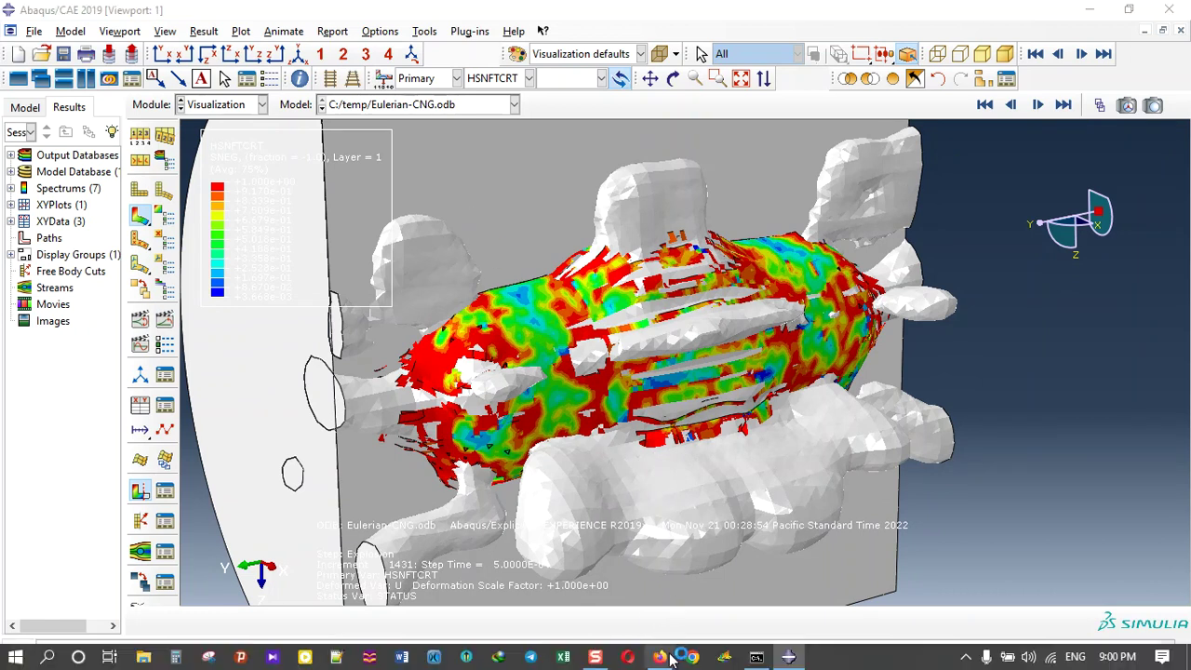
- Switch to Firefox and read through the abaqusfem.com article on the CEL explosion inside the CFRP composite vessel, including its result figures
left_click(661, 660)
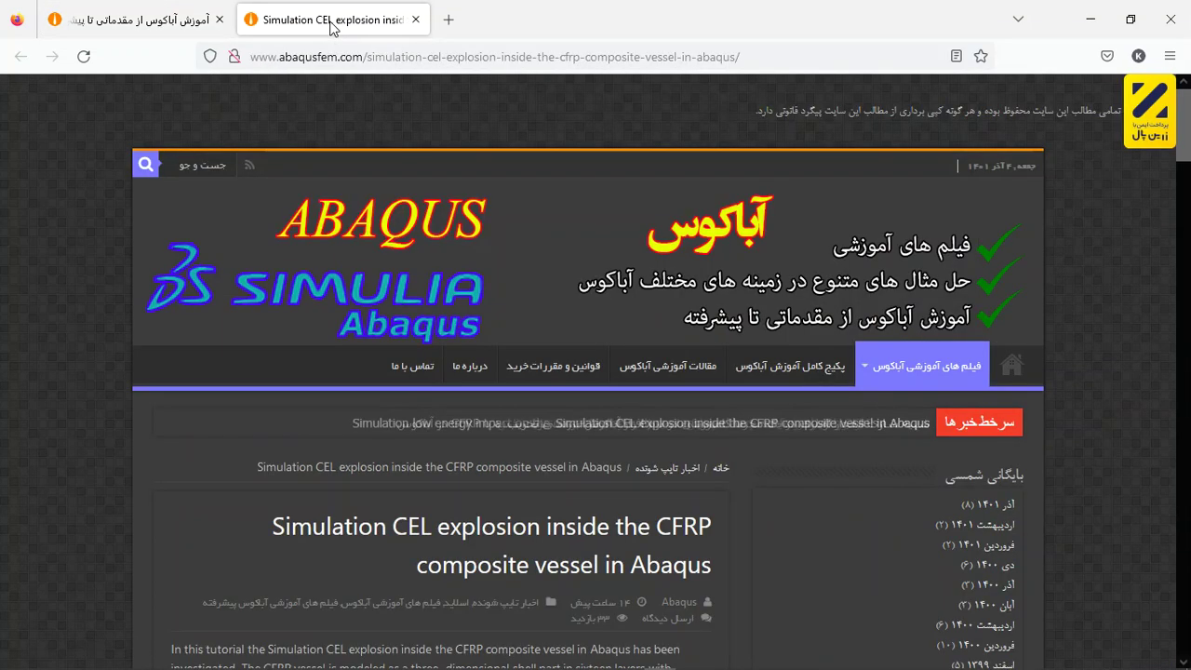
scroll(428, 279, "down", 4)
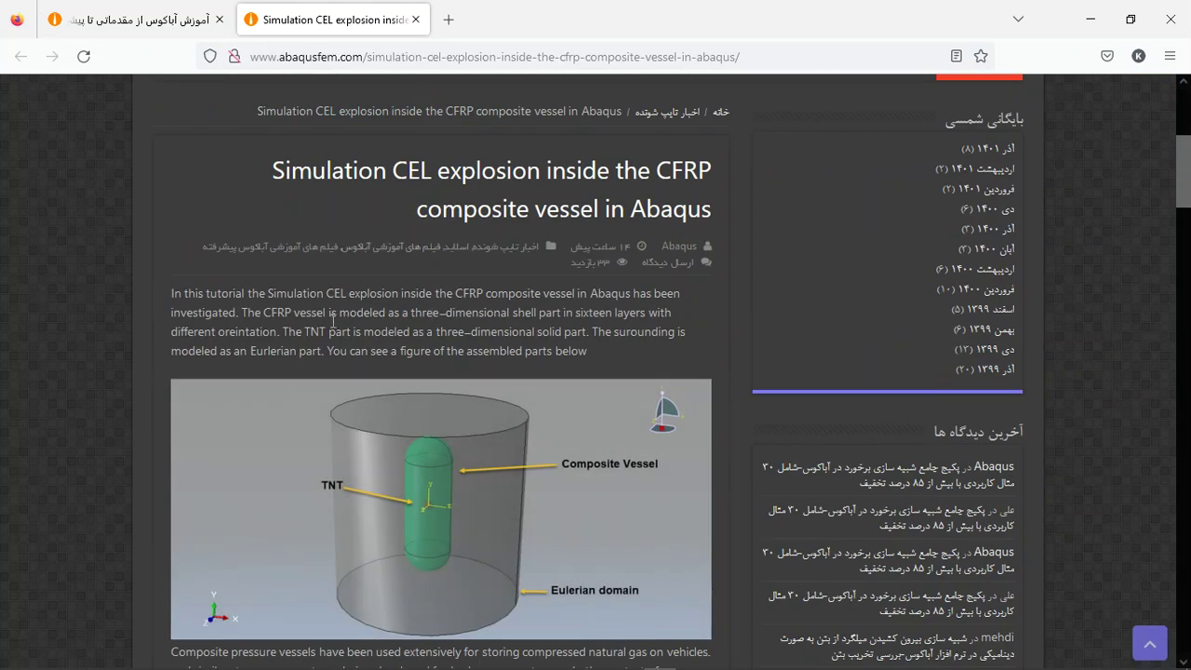
scroll(426, 363, "down", 3)
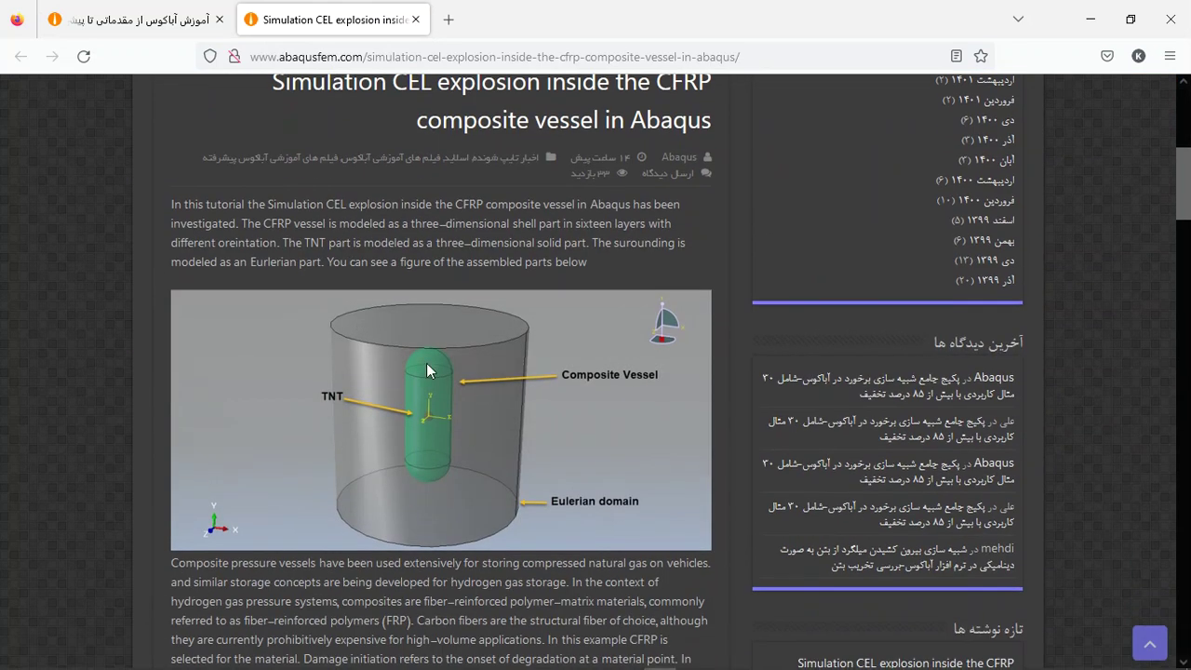
scroll(430, 358, "down", 5)
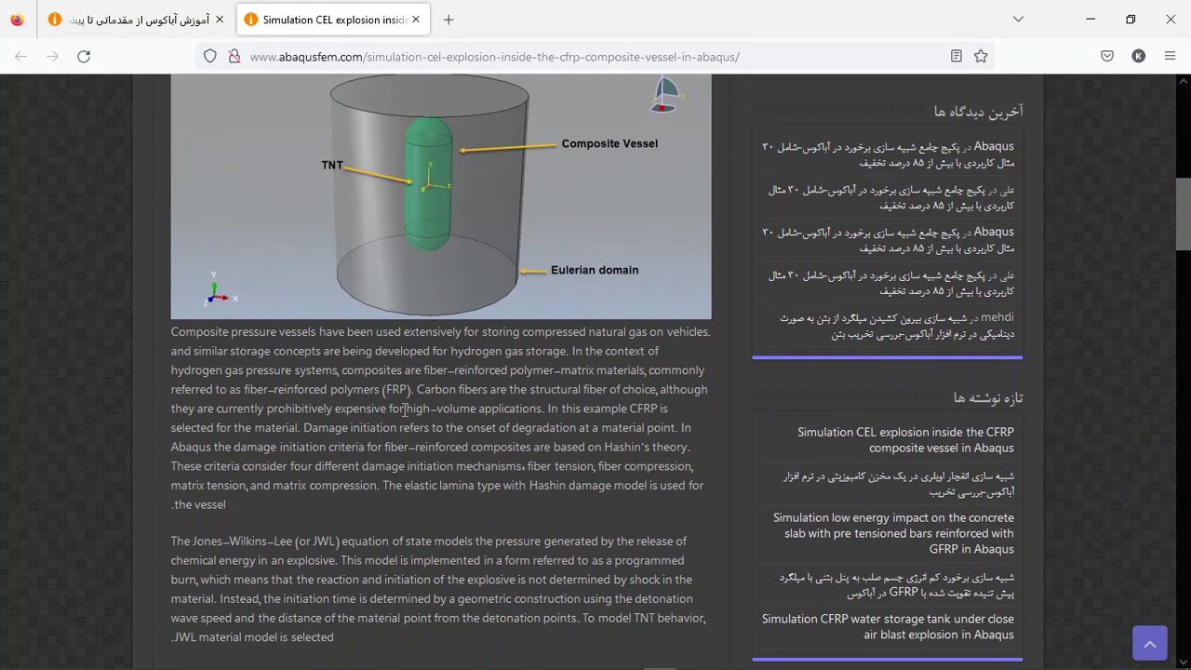
scroll(424, 370, "down", 8)
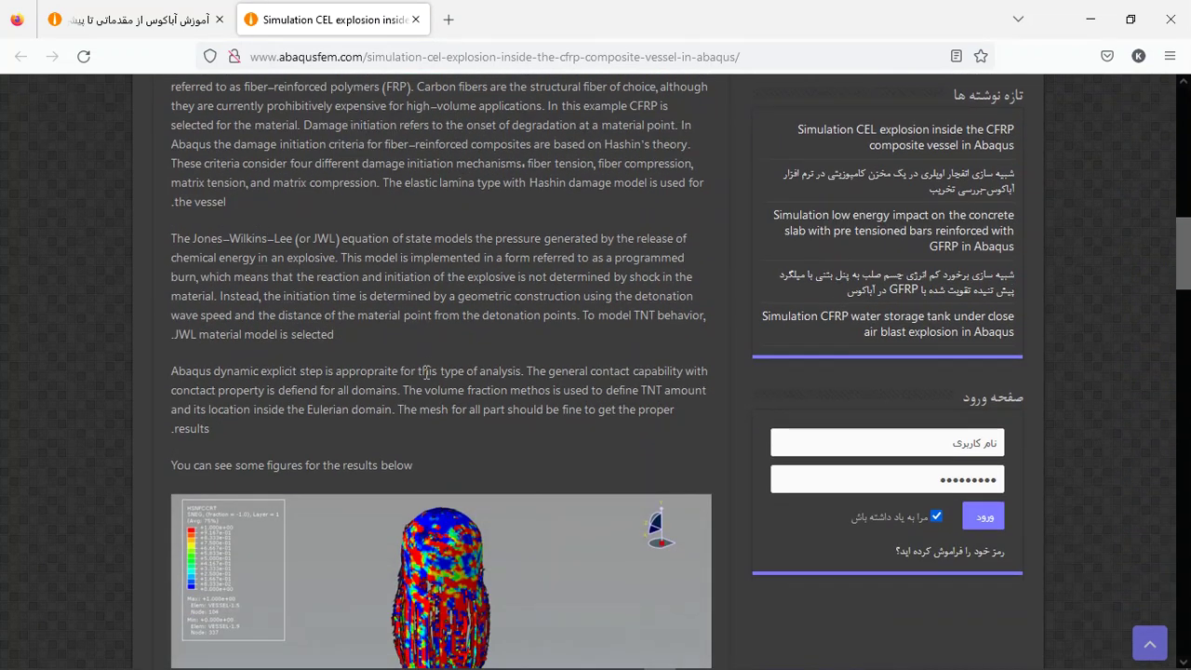
scroll(423, 371, "down", 12)
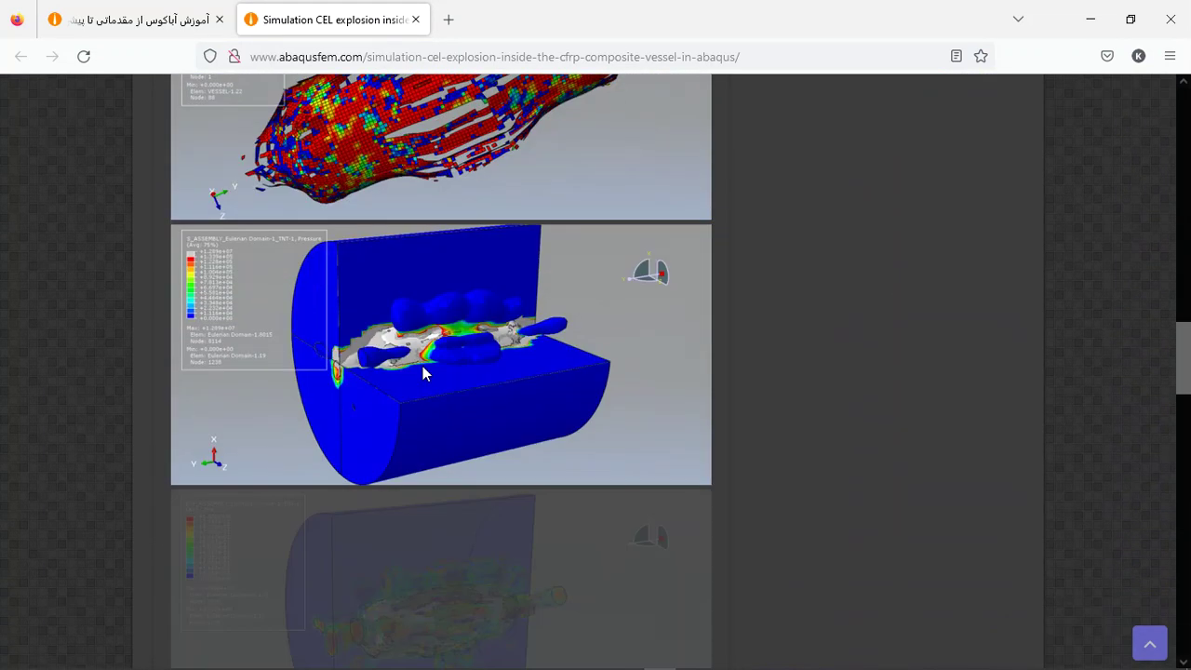
scroll(422, 372, "down", 3)
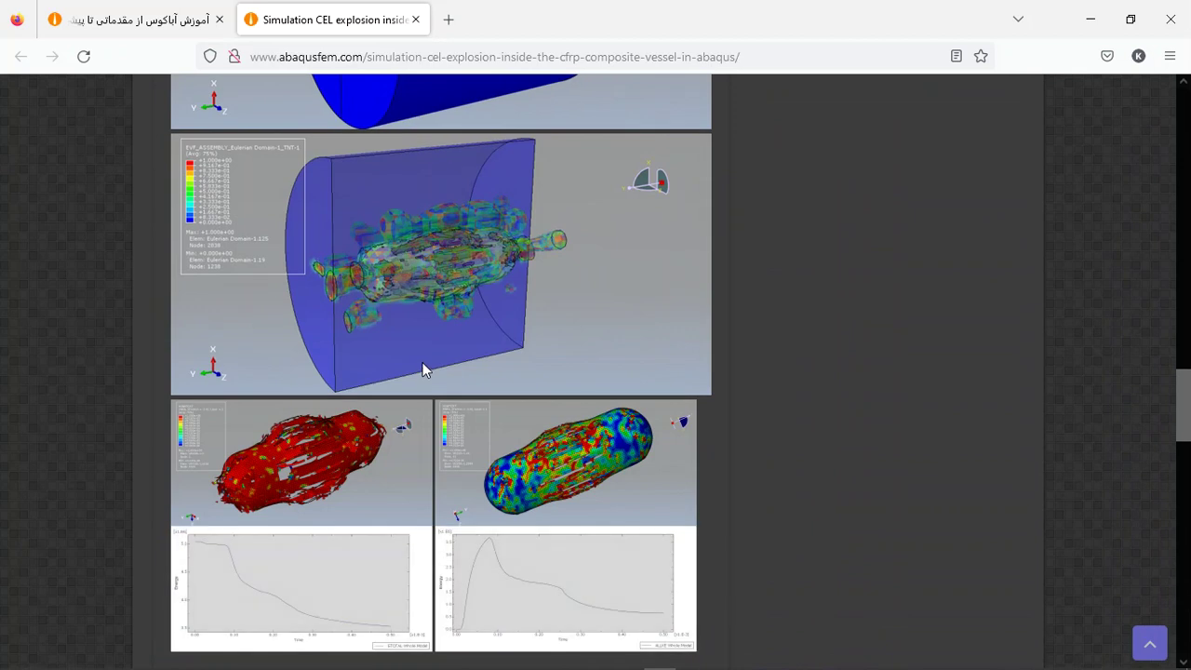
- Highlight the article's text on the CAE, INP and English video files and their cost, and the seller's e-mail address
scroll(429, 327, "down", 2)
scroll(429, 333, "down", 3)
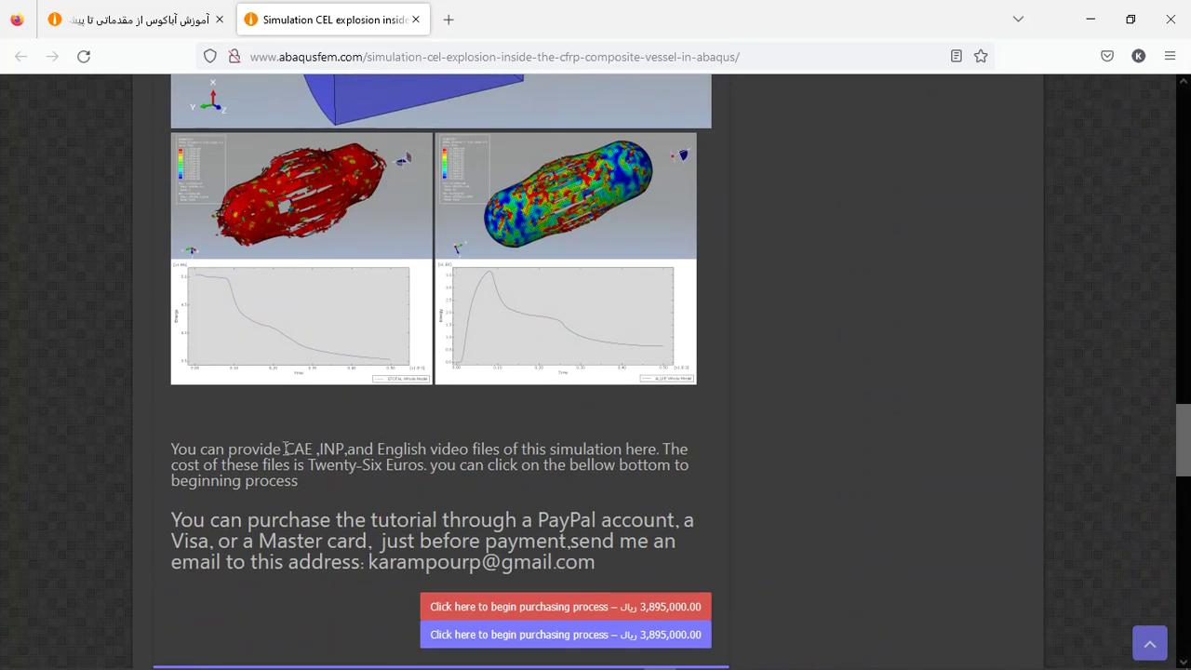
left_click_drag(290, 450, 381, 466)
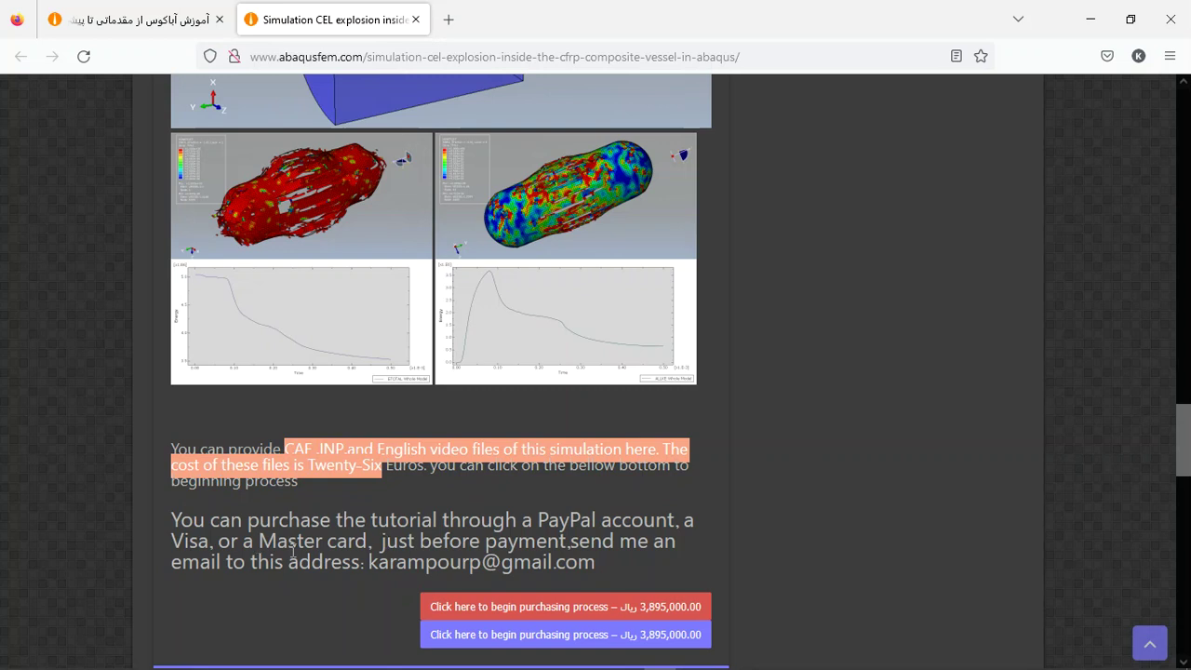
left_click_drag(593, 562, 371, 566)
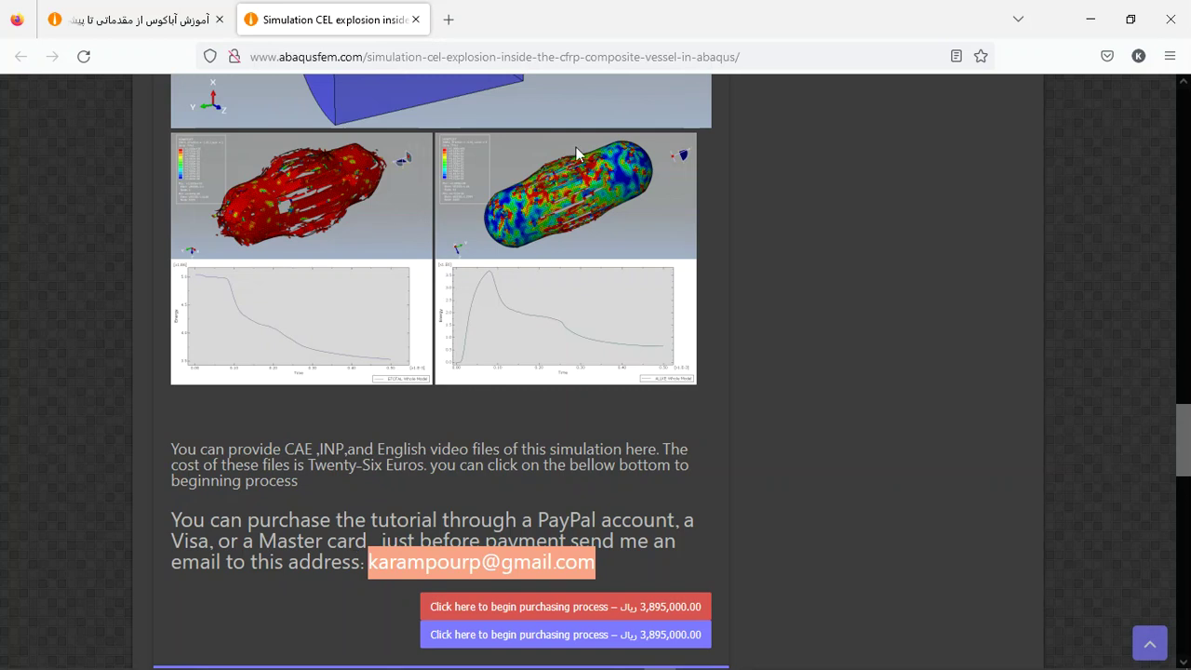